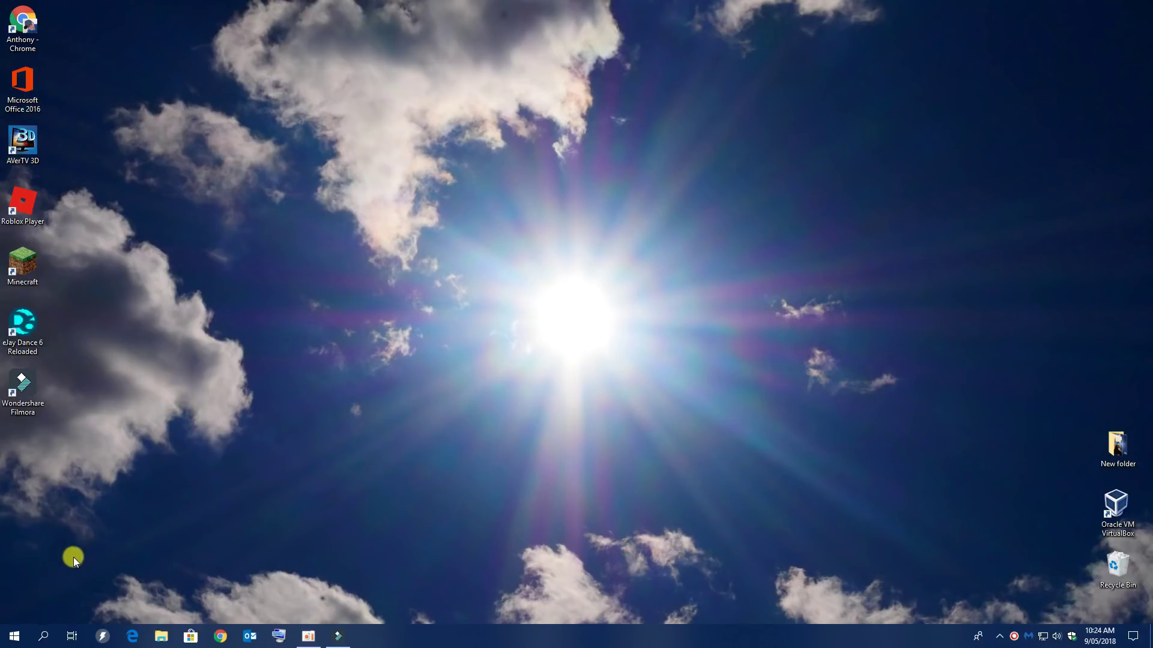
Open the Network & Internet settings and check that the connection's network profile is set to Private.
{"action": "left_click", "coordinate": [15, 637]}
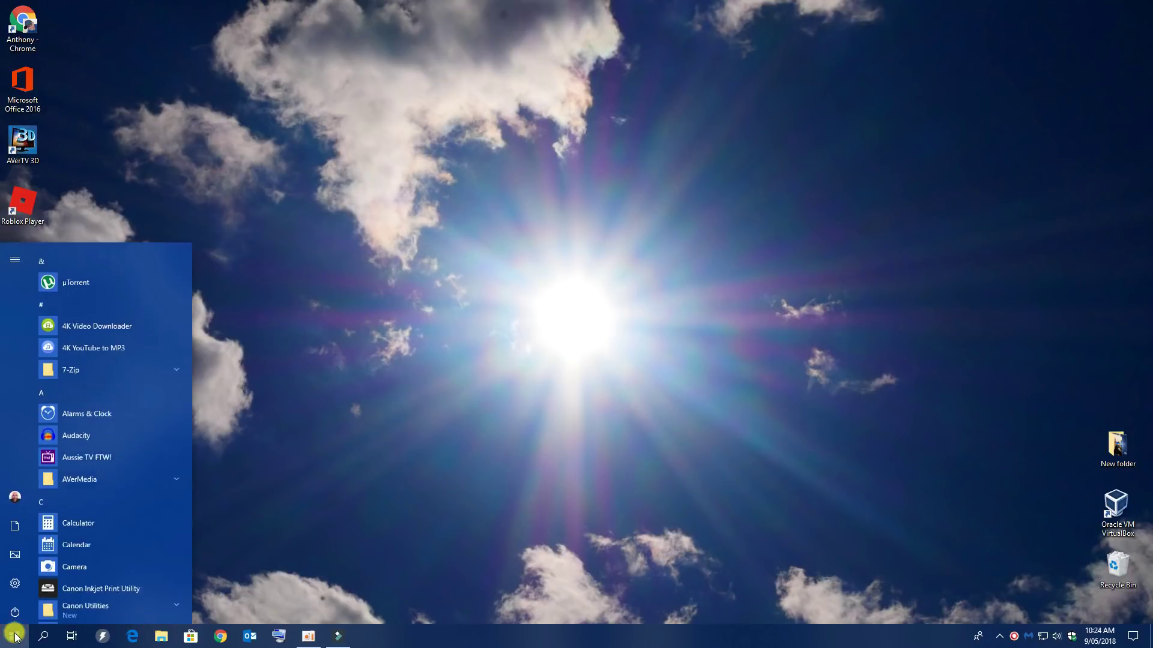
{"action": "left_click", "coordinate": [14, 581]}
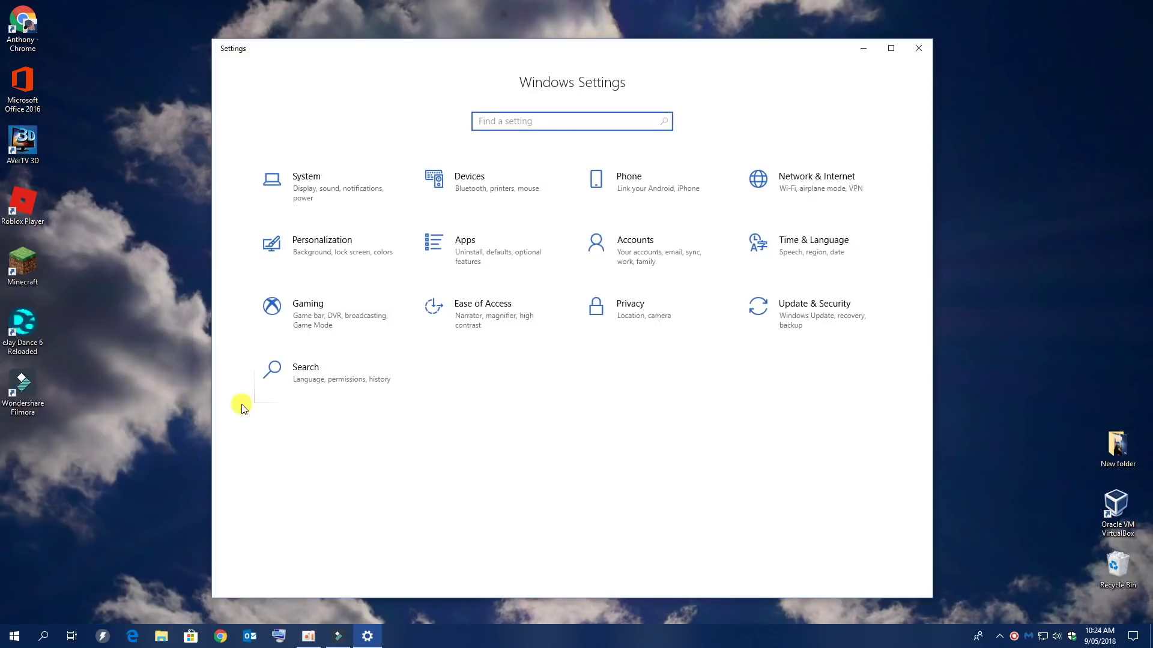
{"action": "left_click", "coordinate": [803, 183]}
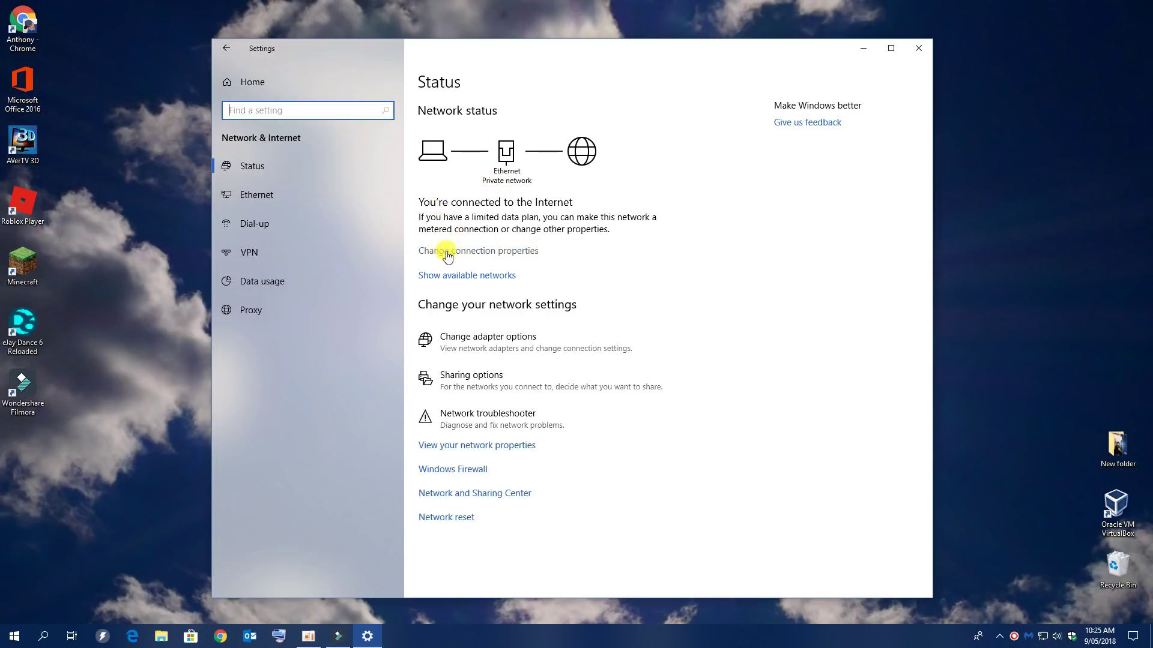
{"action": "left_click", "coordinate": [482, 255]}
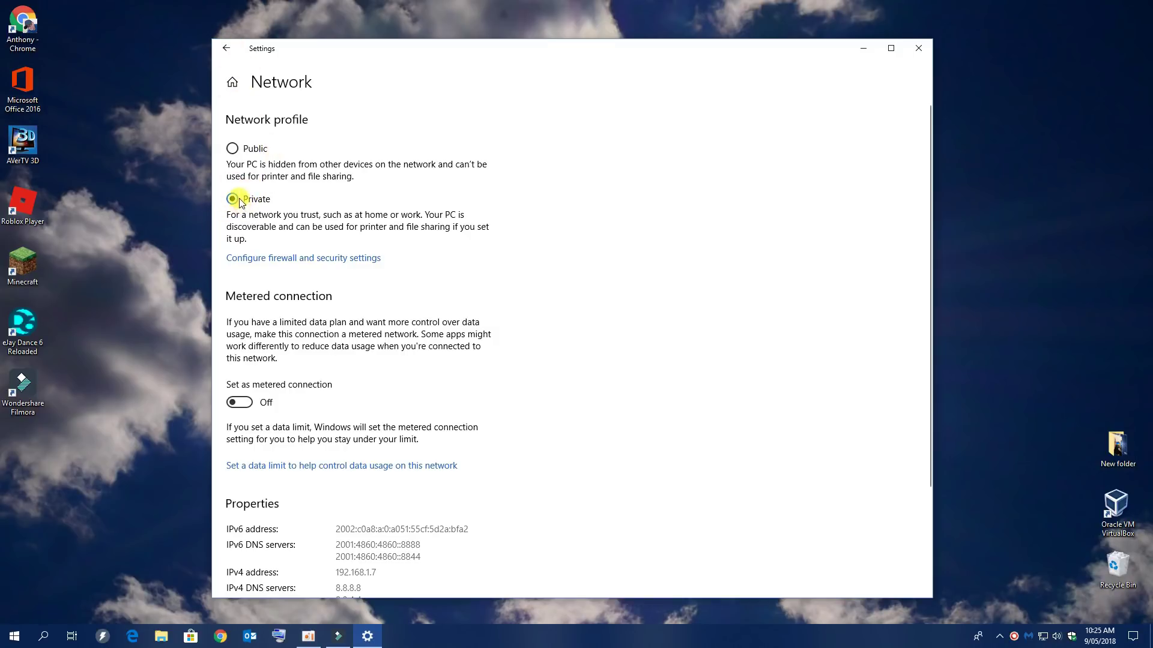
{"action": "left_click", "coordinate": [227, 50]}
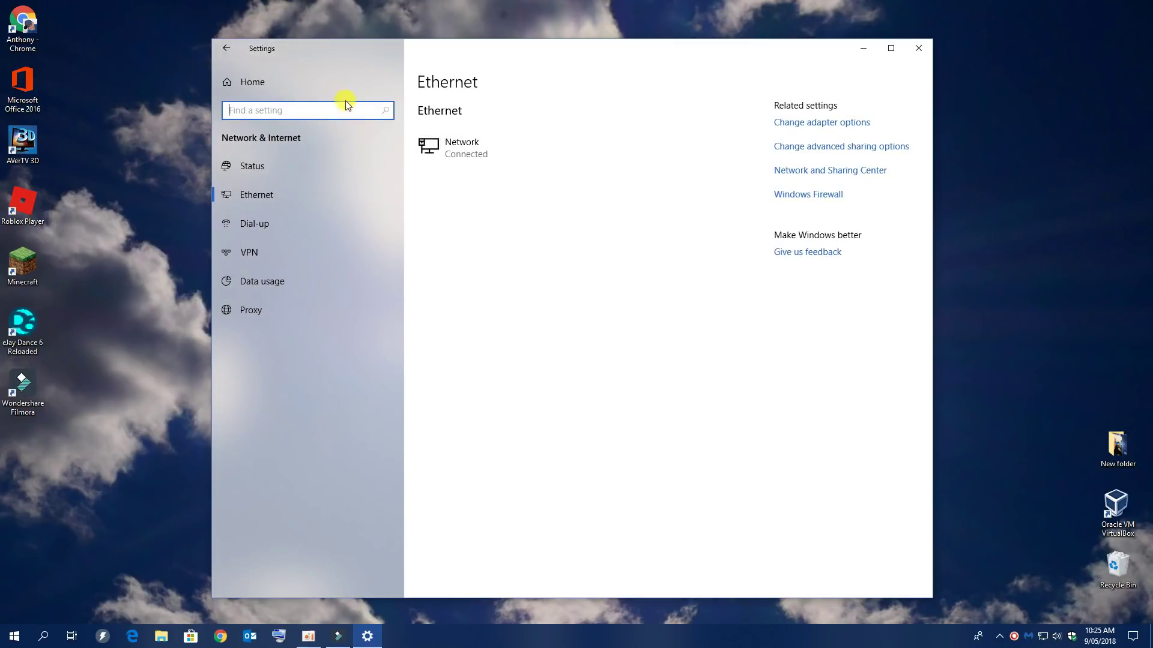
Open the advanced sharing settings and review the private profile's network discovery and file and printer sharing options.
{"action": "left_click", "coordinate": [254, 167]}
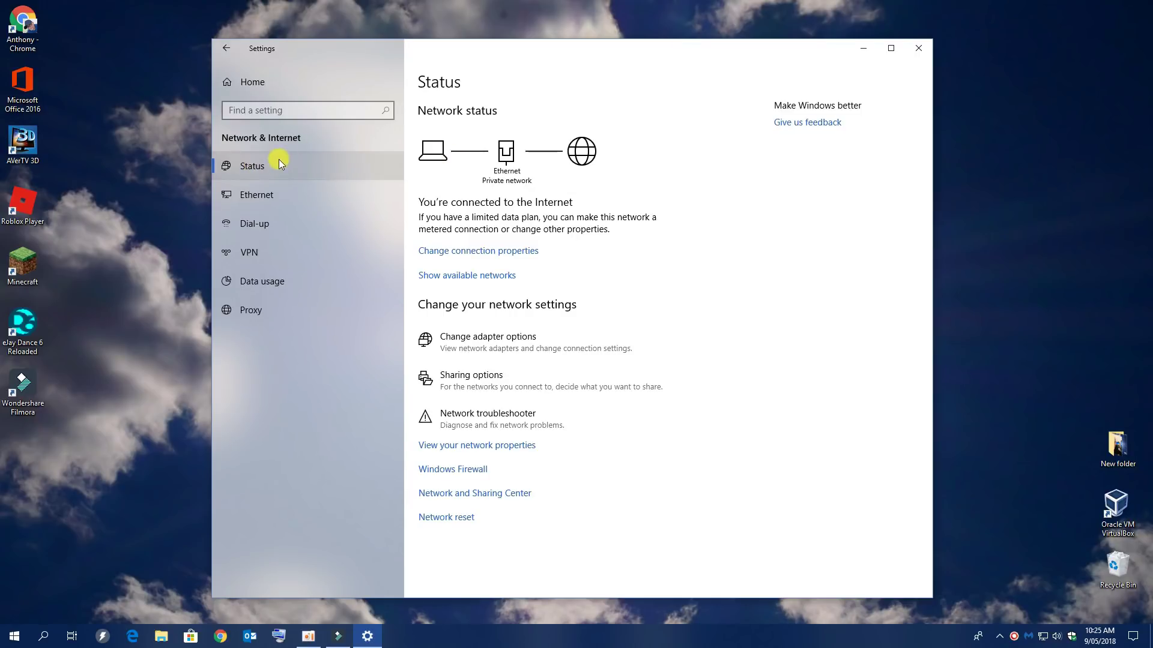
{"action": "left_click", "coordinate": [491, 382]}
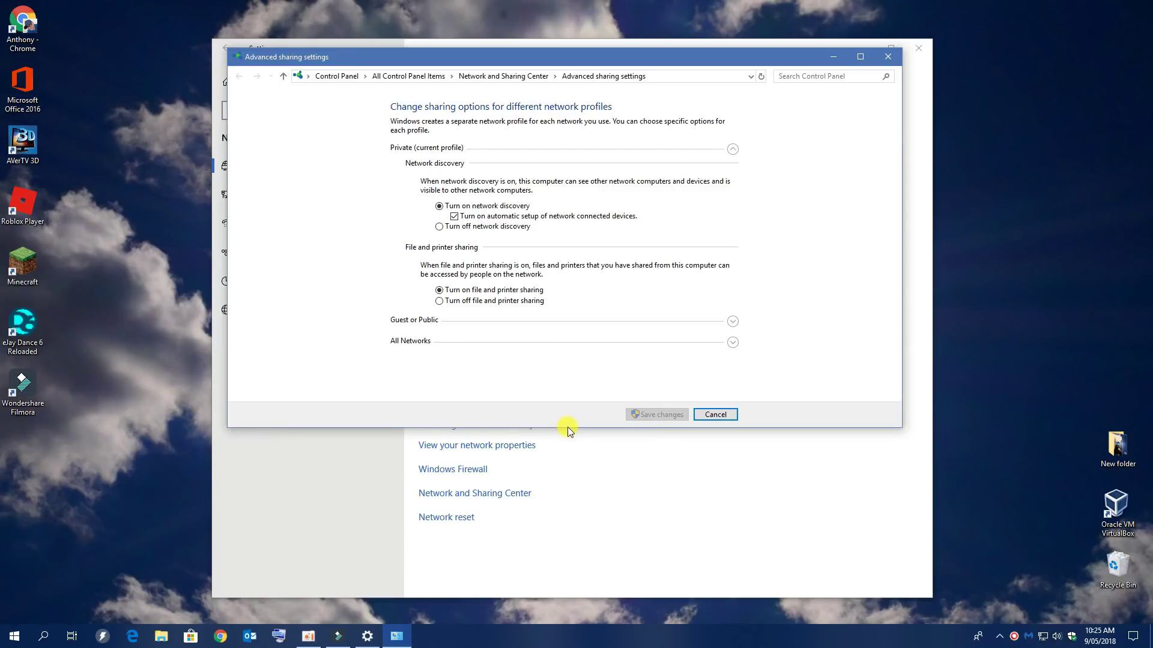
{"action": "left_click_drag", "start_coordinate": [567, 427], "coordinate": [577, 522]}
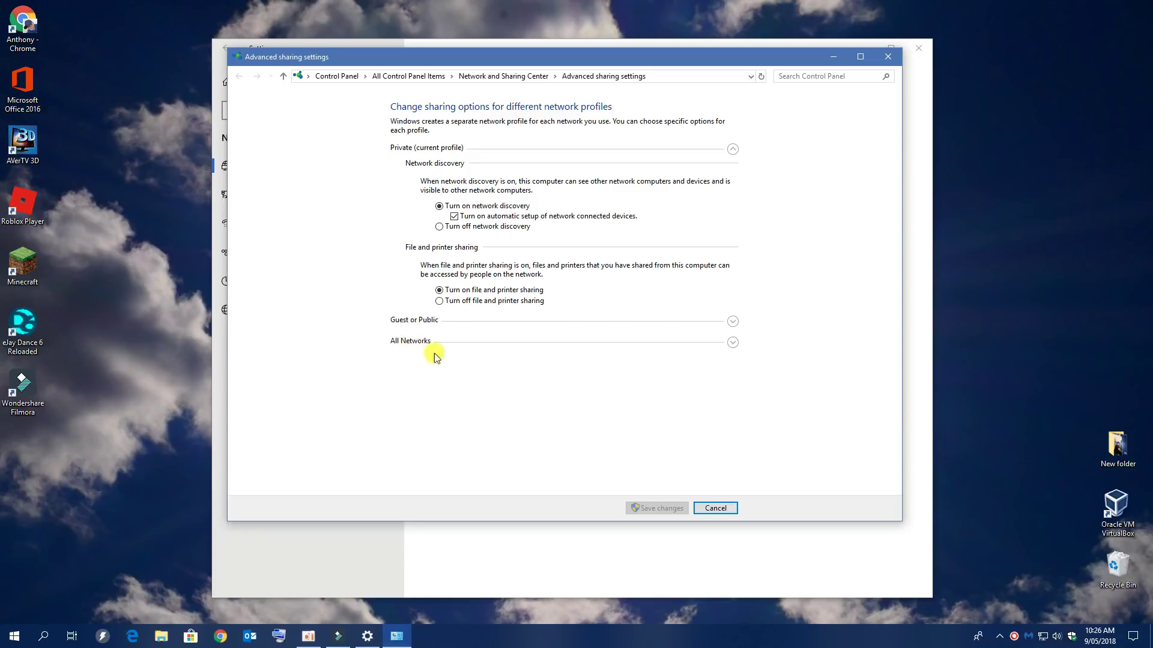
Turn off password protected sharing for all networks and accept the media streaming options with all local network devices allowed.
{"action": "left_click", "coordinate": [734, 344]}
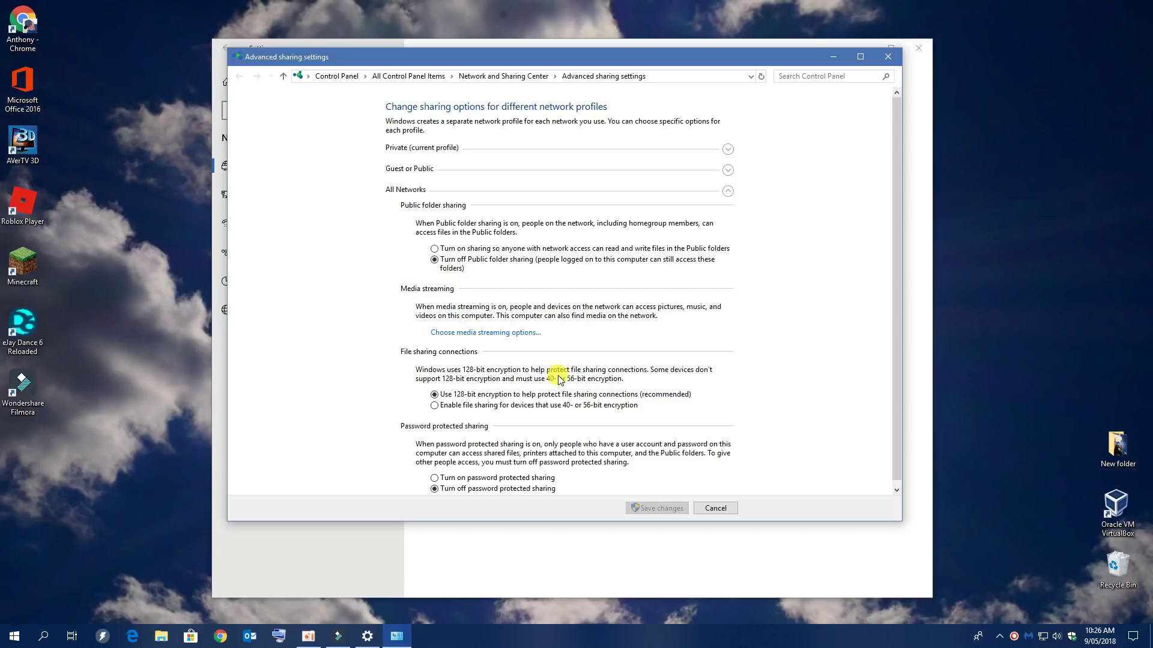
{"action": "scroll", "coordinate": [556, 373], "scroll_direction": "down", "scroll_amount": 1}
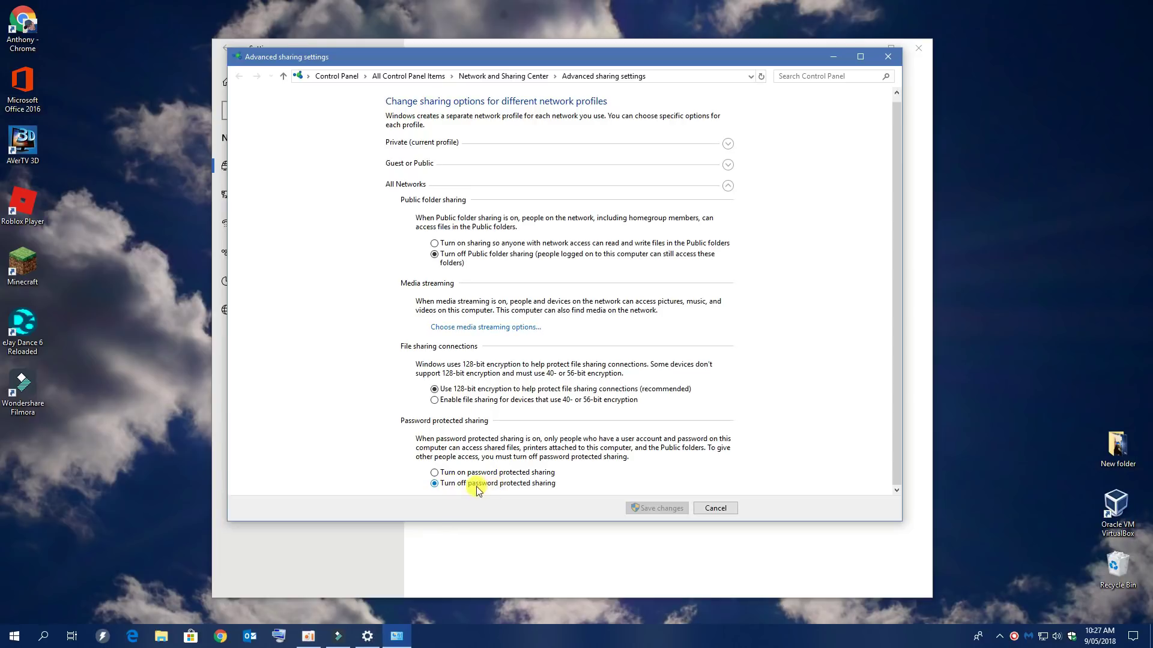
{"action": "left_click", "coordinate": [434, 484]}
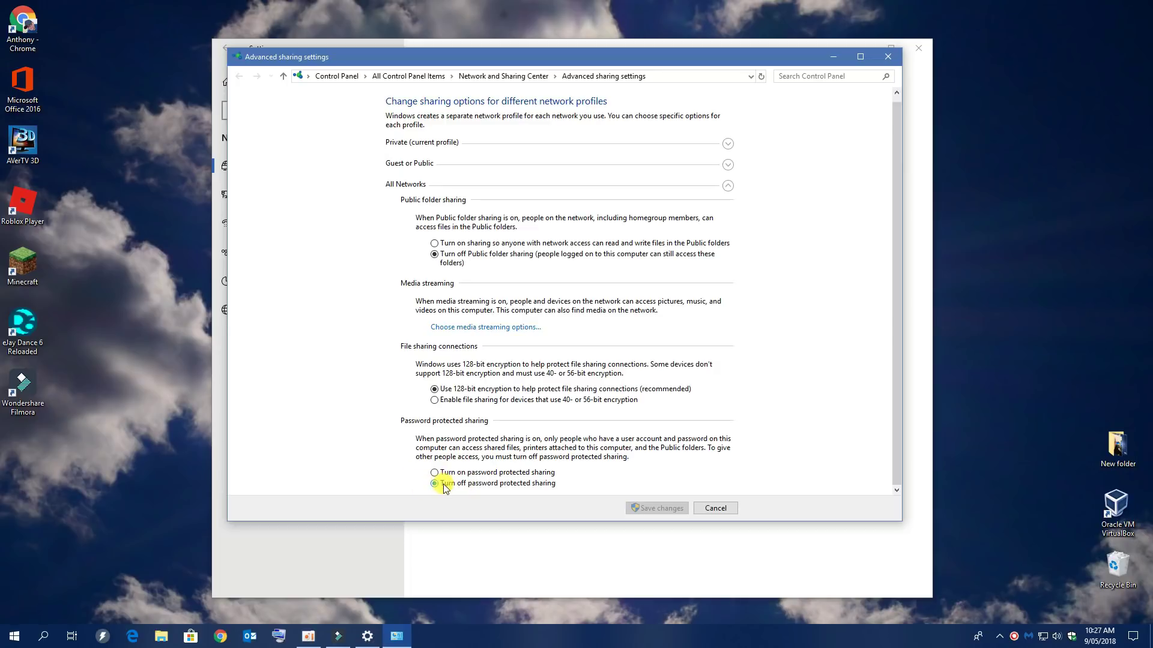
{"action": "left_click", "coordinate": [494, 329]}
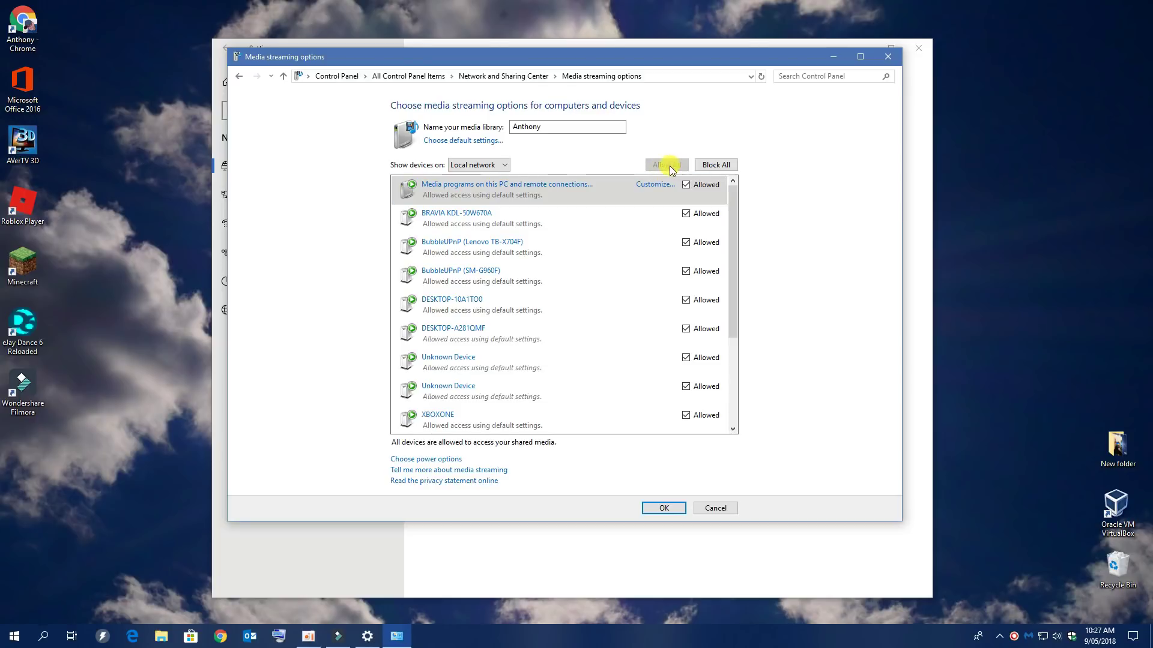
{"action": "left_click", "coordinate": [660, 508]}
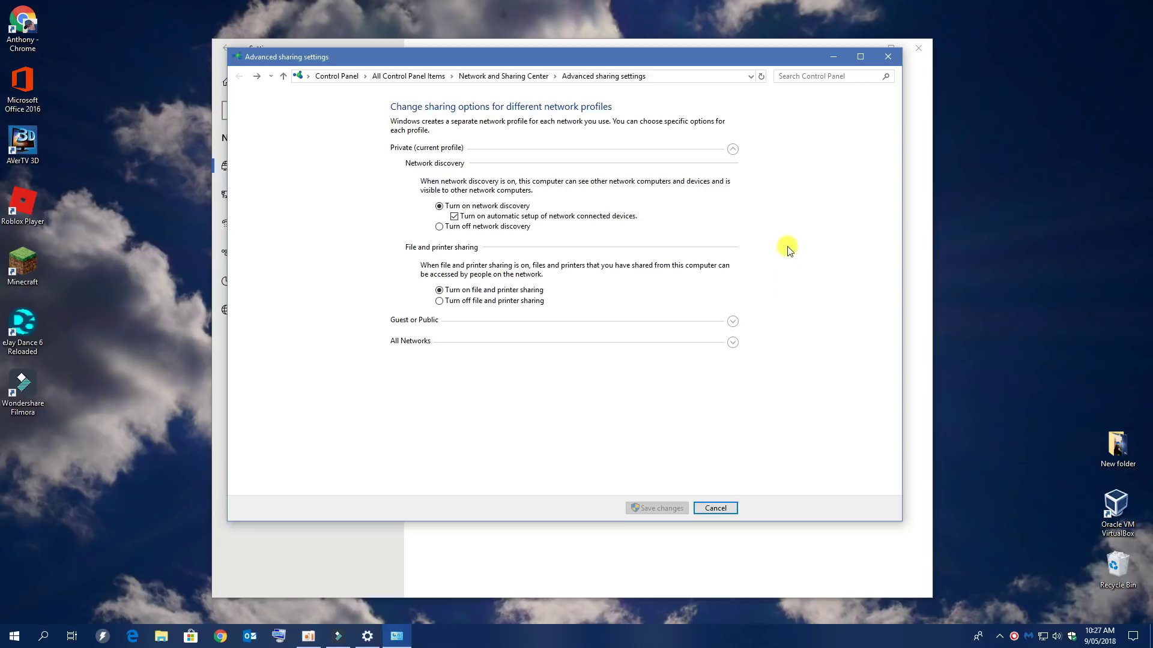
Close the advanced sharing settings and Settings windows, and switch to File Explorer.
{"action": "left_click", "coordinate": [890, 56]}
{"action": "left_click", "coordinate": [925, 48]}
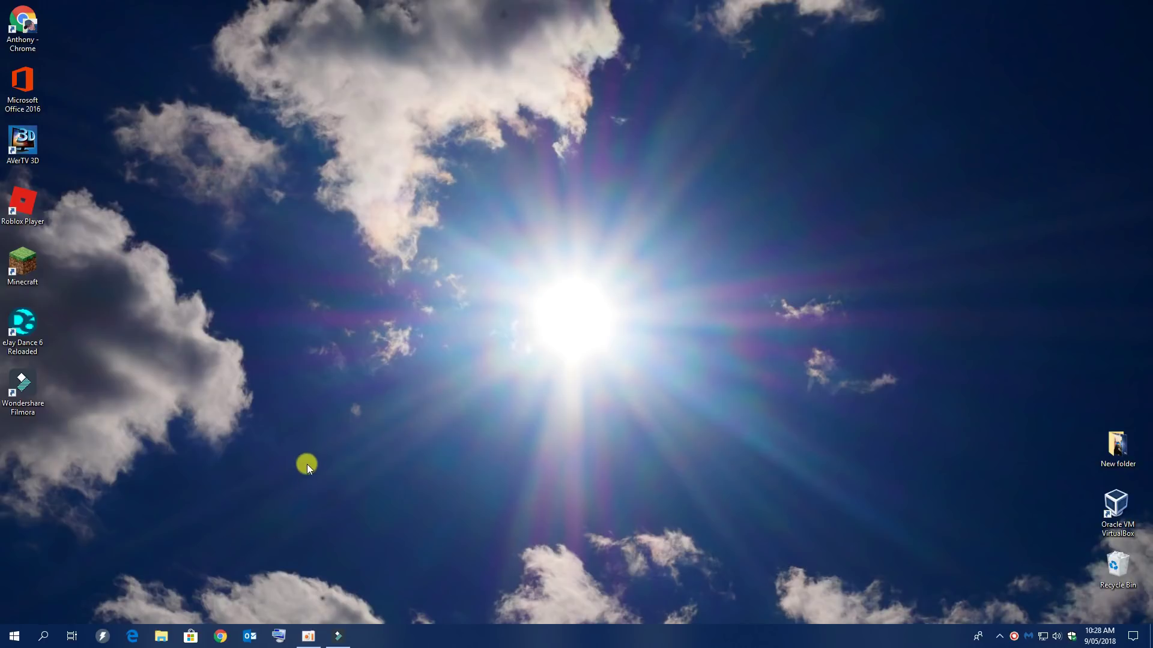
{"action": "left_click", "coordinate": [166, 635]}
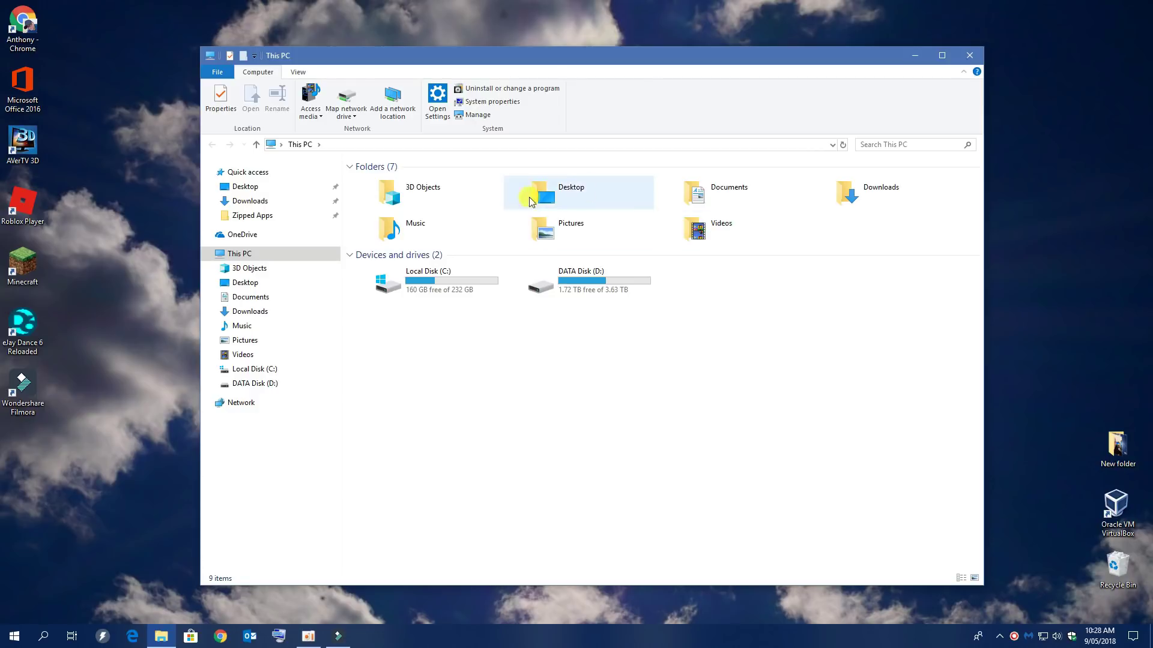
Bring up network access for specific people on the Videos folder and choose Everyone.
{"action": "right_click", "coordinate": [693, 228]}
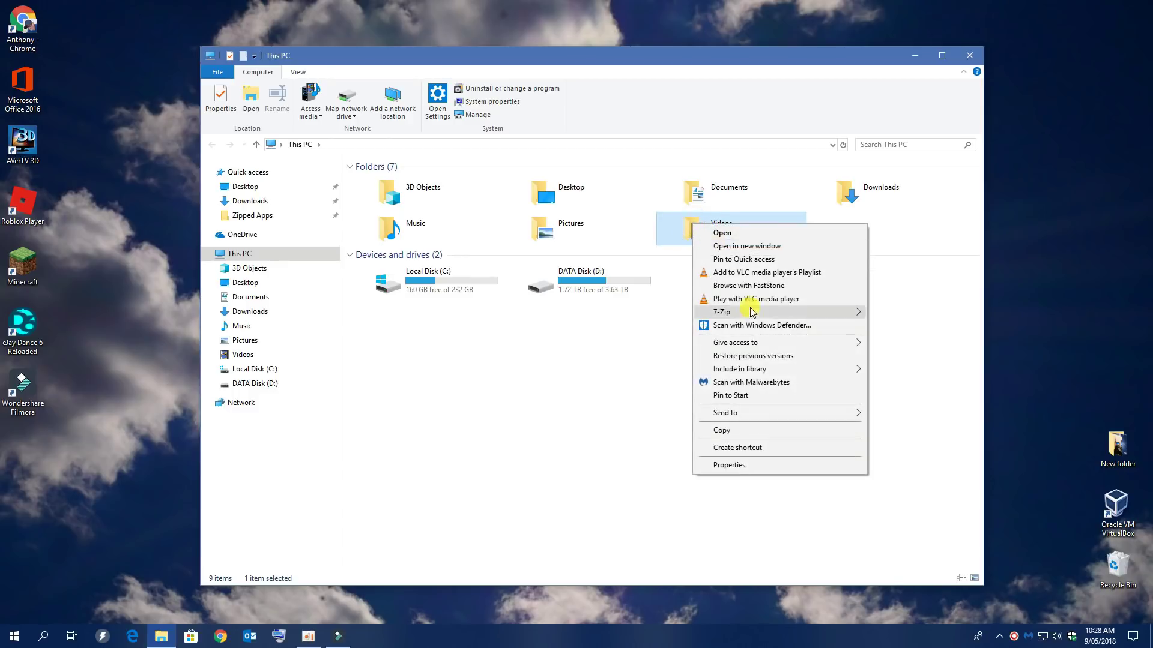
{"action": "mouse_move", "coordinate": [768, 348]}
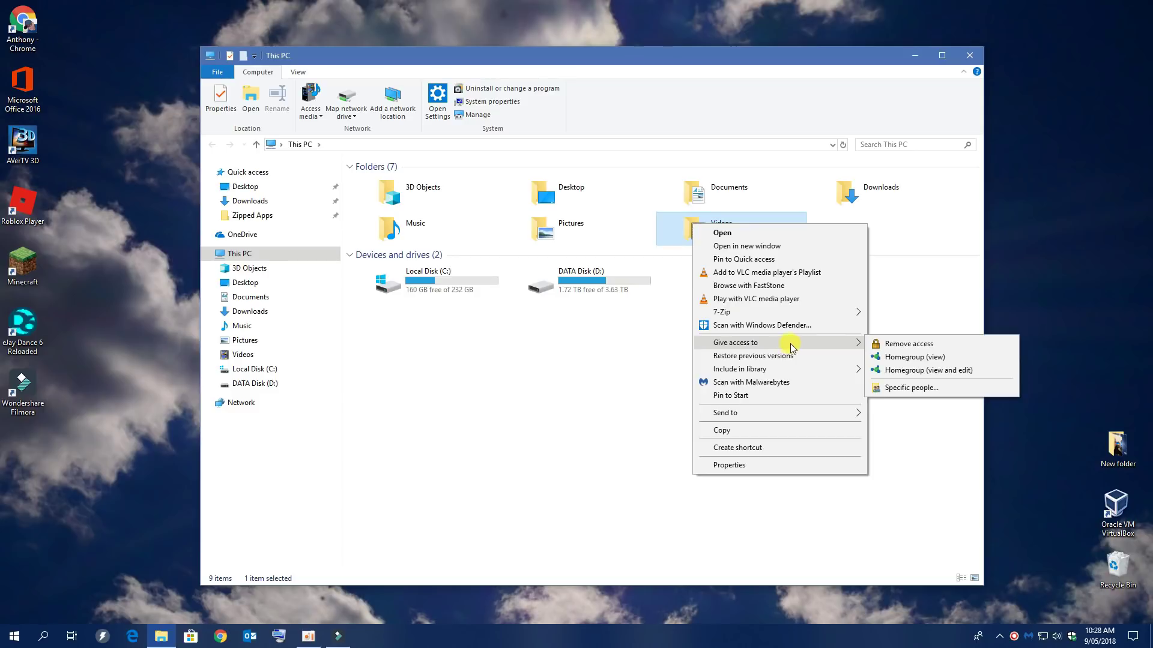
{"action": "left_click", "coordinate": [918, 389]}
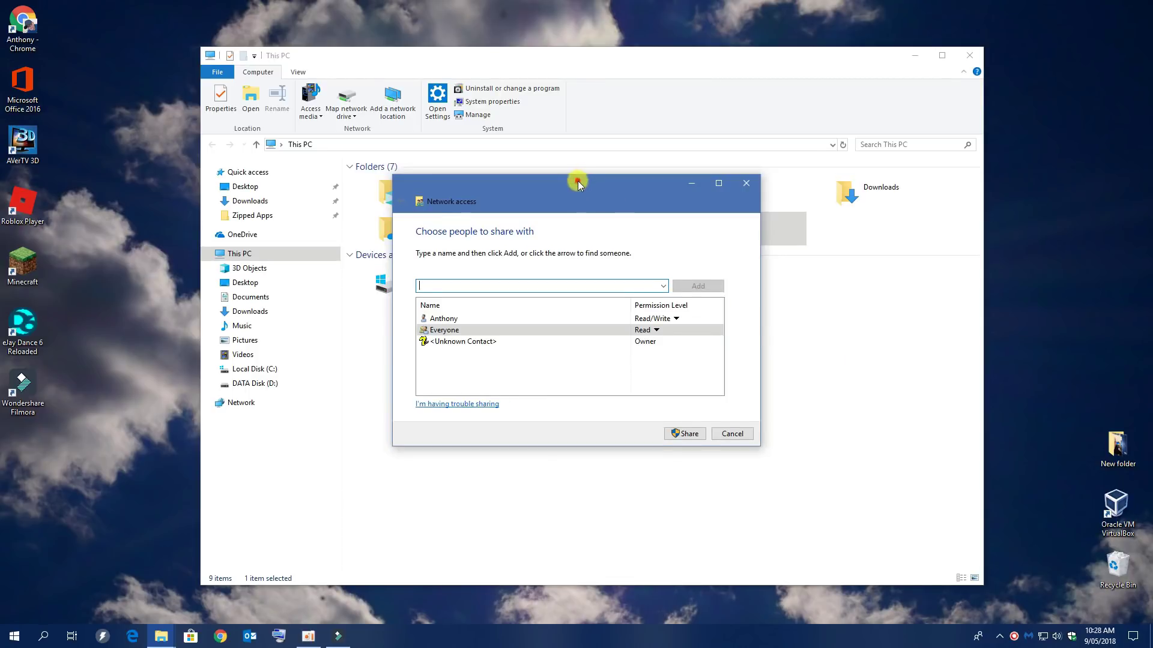
{"action": "left_click_drag", "start_coordinate": [578, 181], "coordinate": [685, 160]}
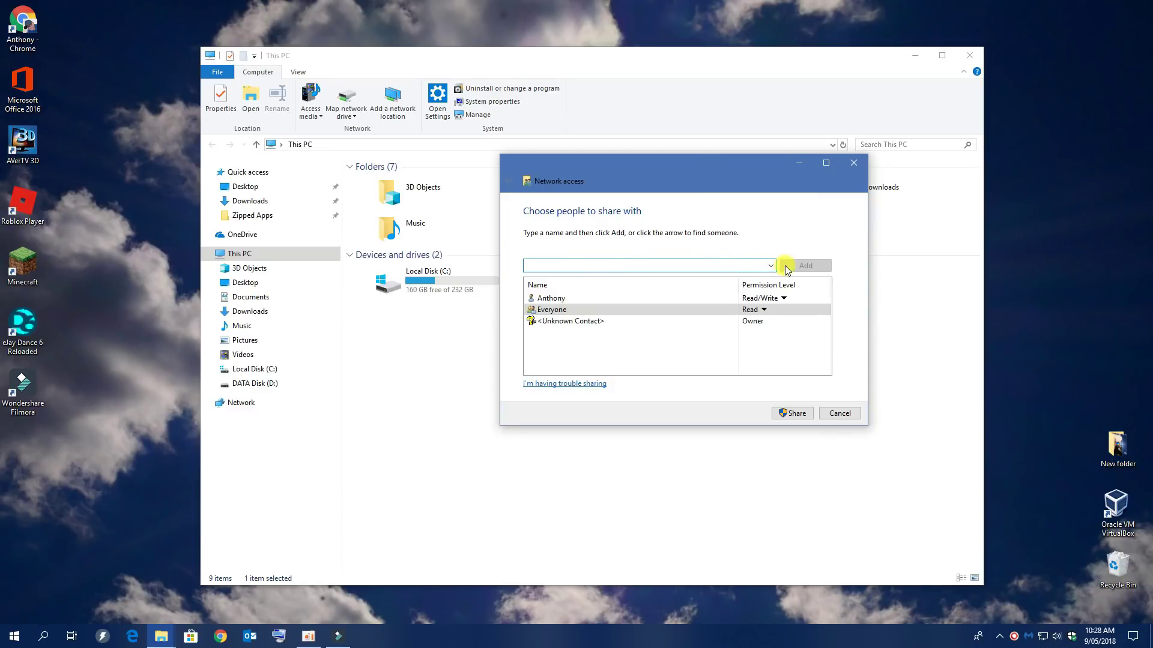
{"action": "left_click", "coordinate": [771, 266]}
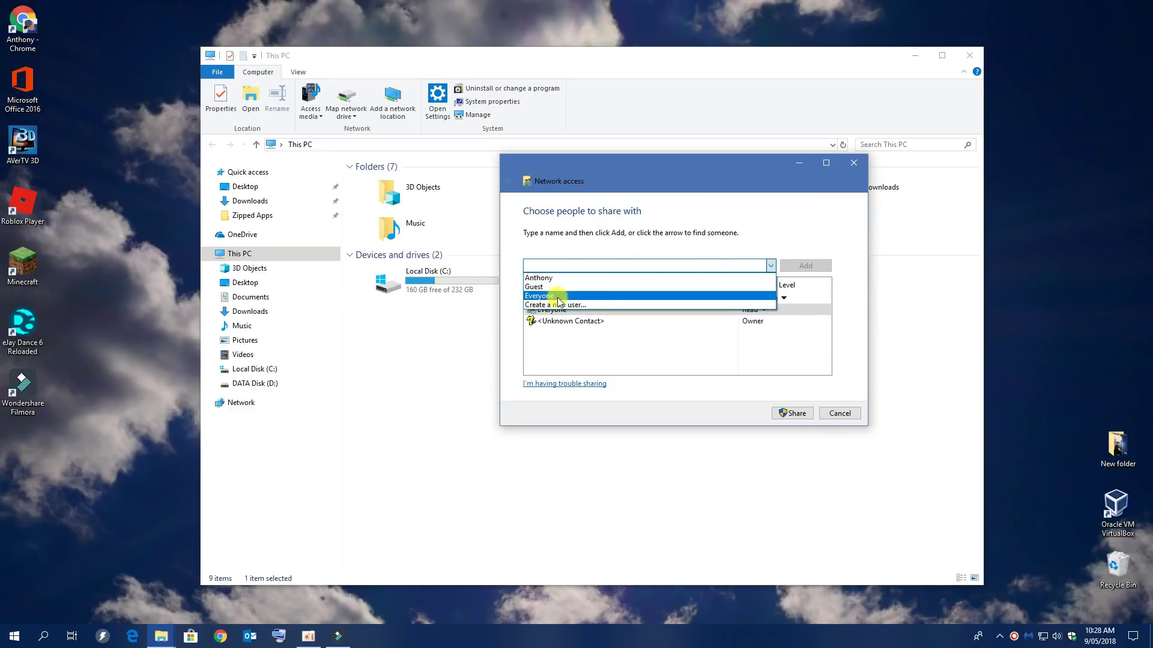
{"action": "left_click", "coordinate": [558, 299]}
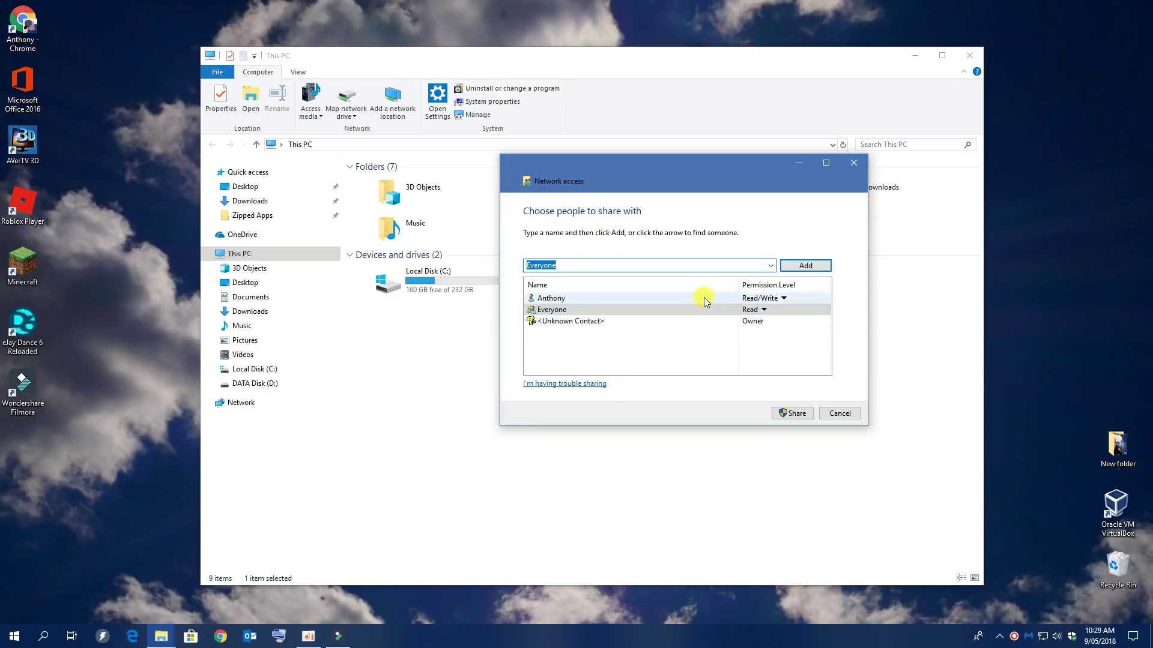
Try Read/Write permission for Everyone on the Videos folder, set it back to Read, and cancel the sharing dialog.
{"action": "left_click", "coordinate": [764, 310]}
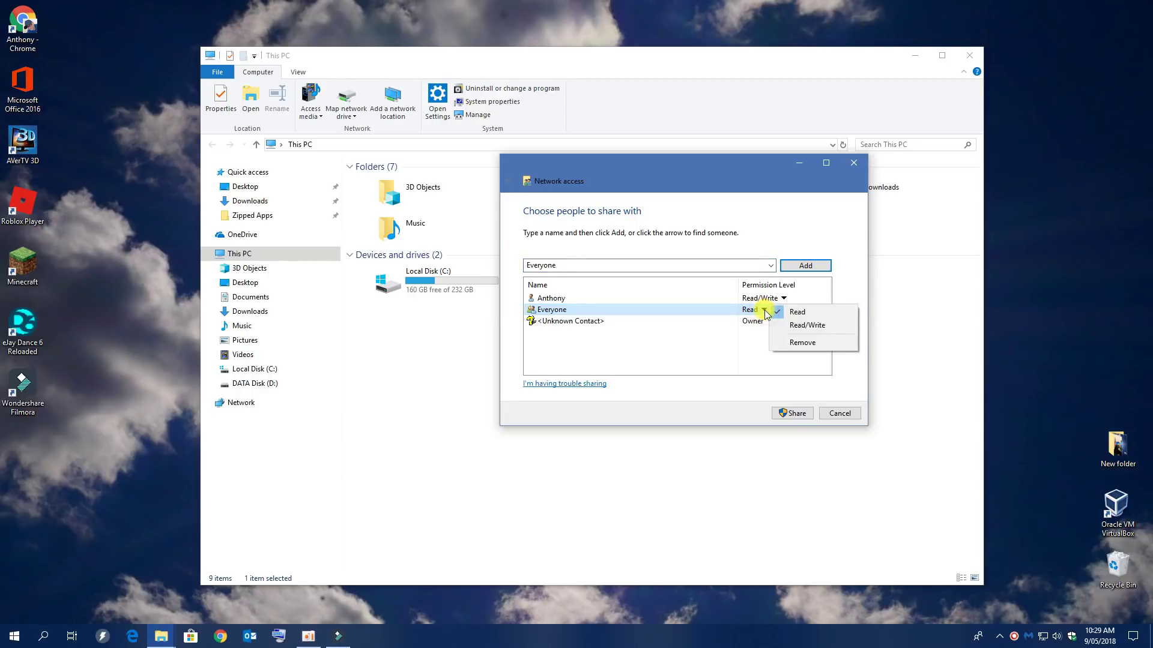
{"action": "left_click", "coordinate": [808, 325]}
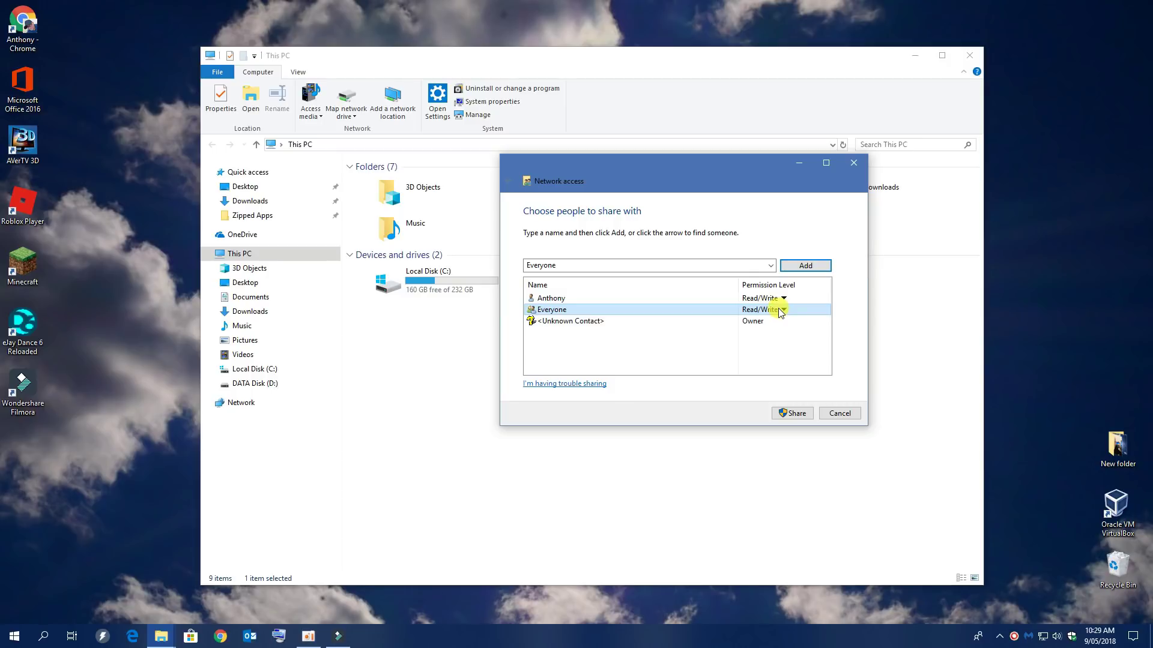
{"action": "left_click", "coordinate": [781, 311]}
{"action": "left_click", "coordinate": [845, 311]}
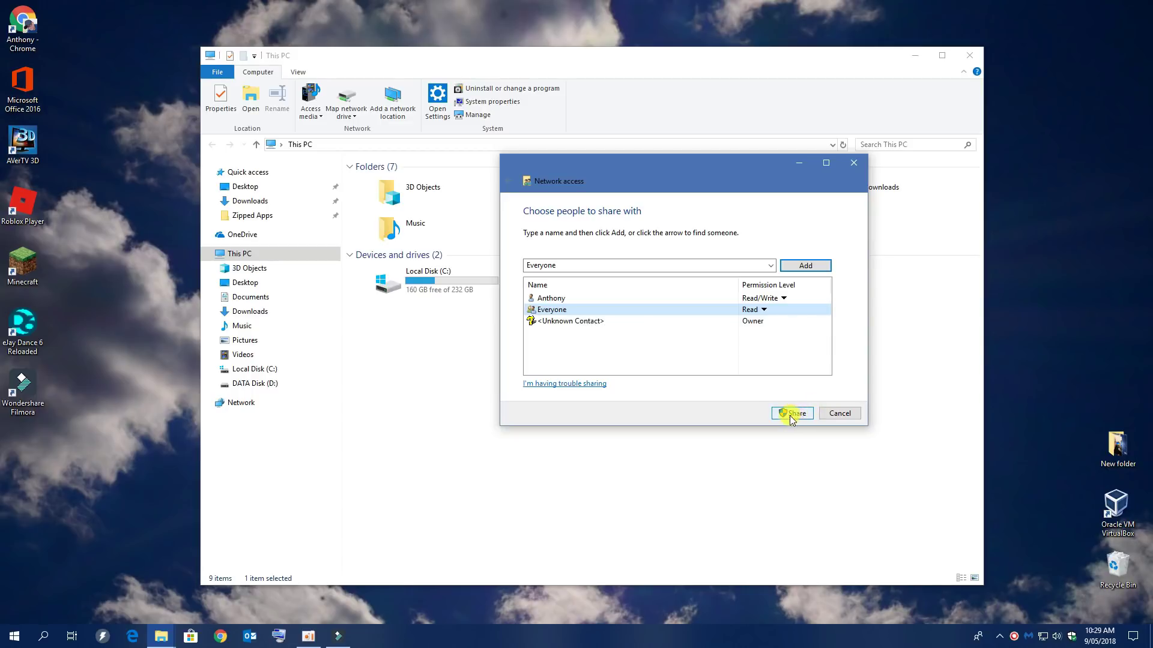
{"action": "left_click", "coordinate": [839, 414]}
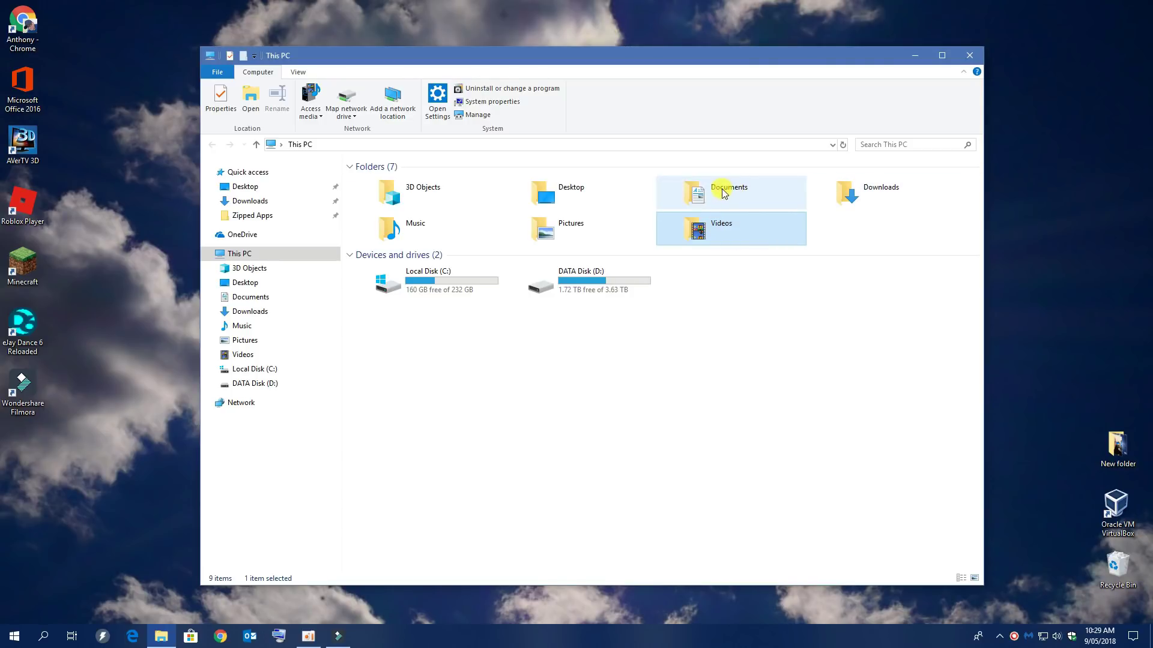
Share the Documents folder over the network with specific people, choosing Everyone, and finish the sharing dialog.
{"action": "right_click", "coordinate": [701, 187]}
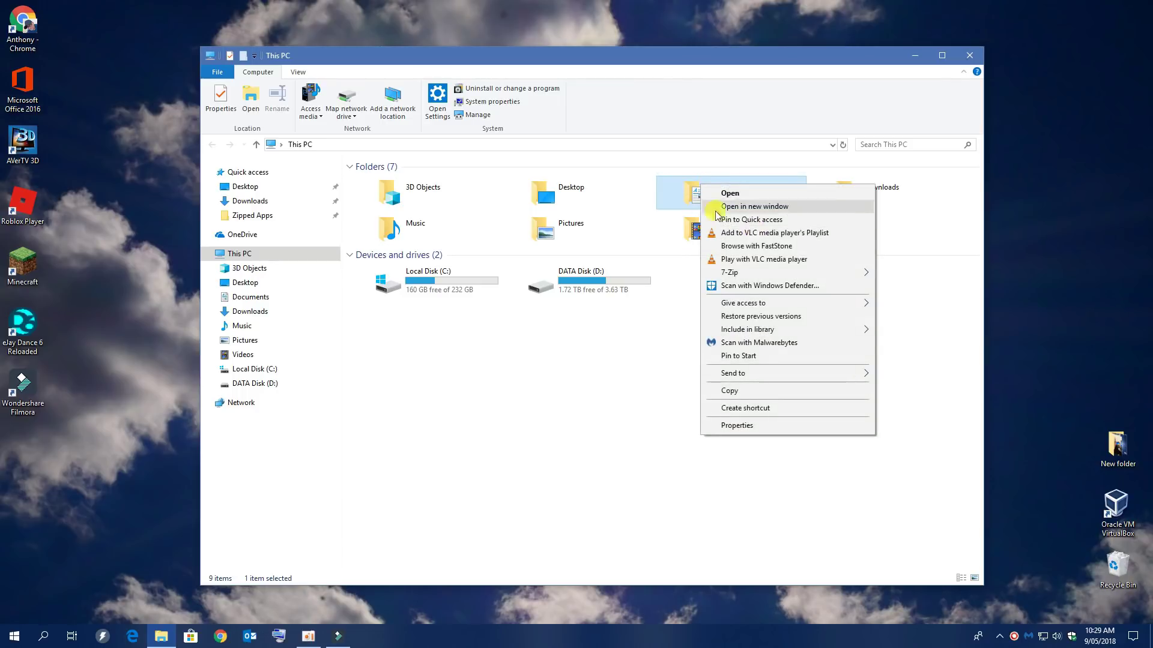
{"action": "mouse_move", "coordinate": [772, 304]}
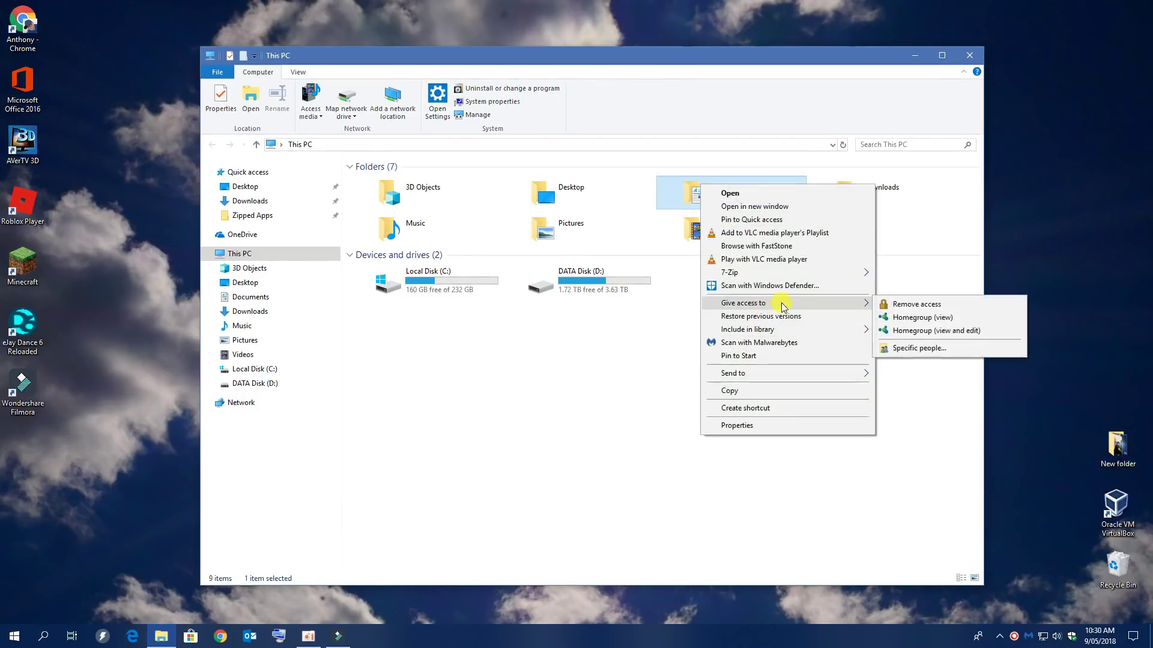
{"action": "left_click", "coordinate": [919, 348]}
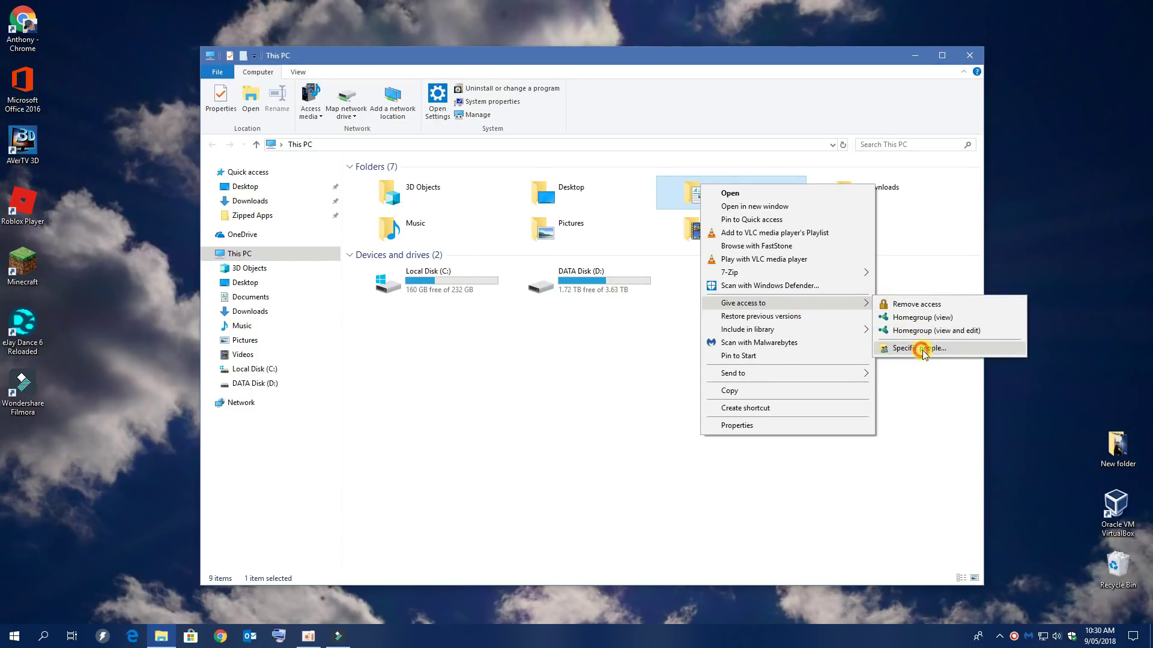
{"action": "left_click", "coordinate": [663, 286]}
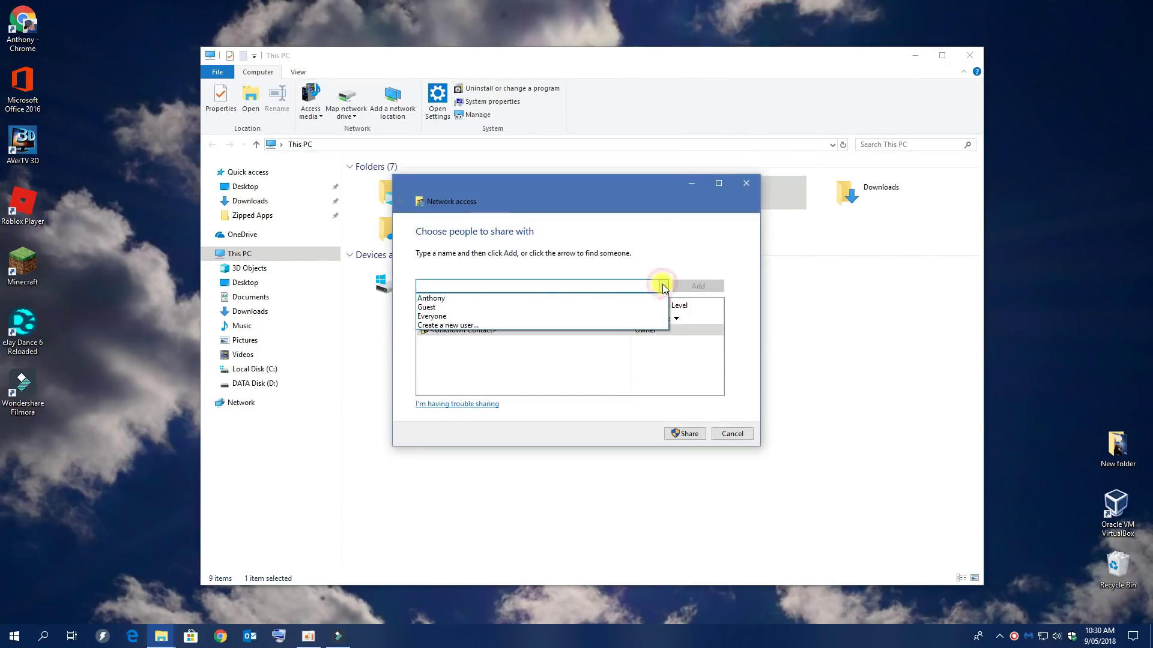
{"action": "left_click", "coordinate": [448, 314]}
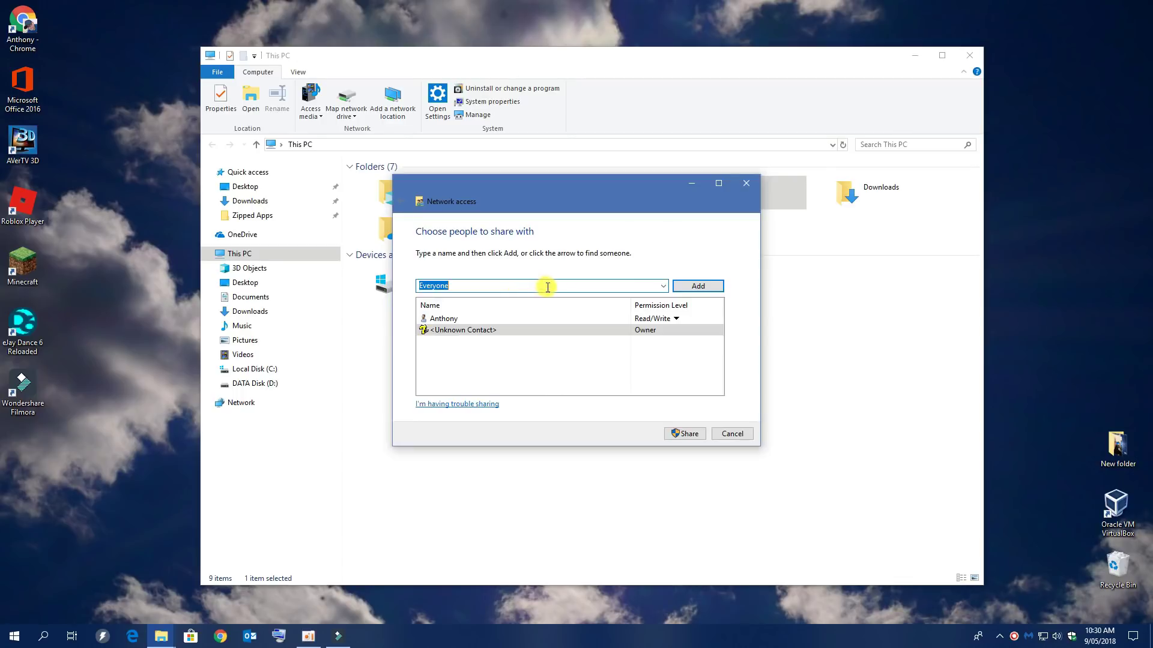
{"action": "left_click", "coordinate": [692, 435]}
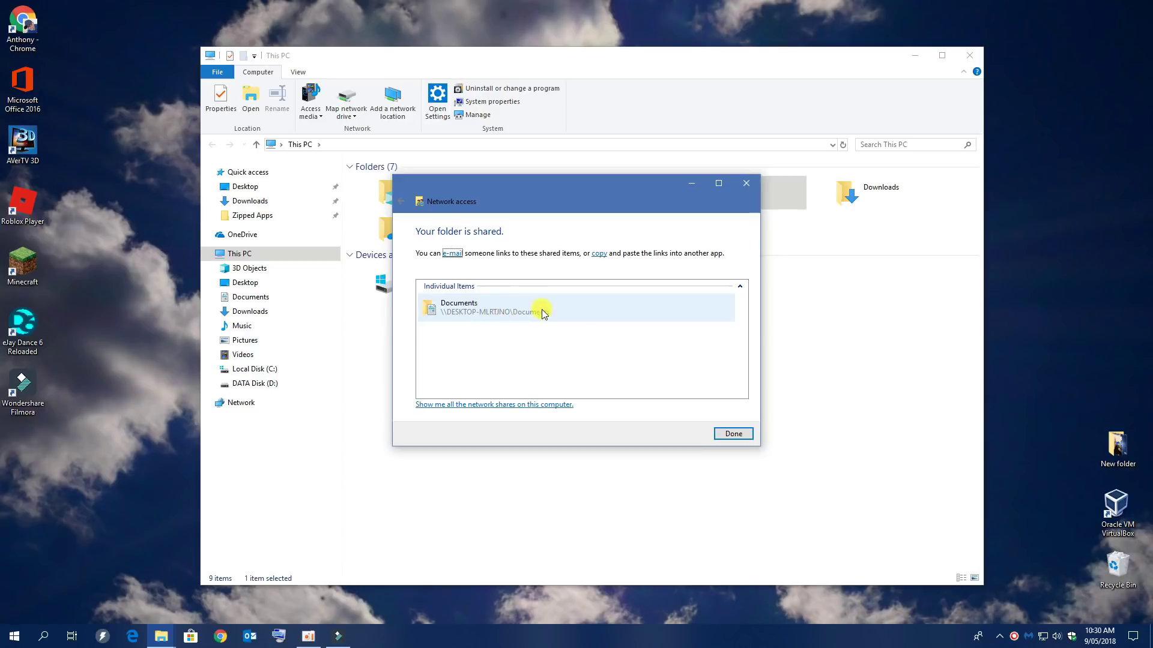
{"action": "left_click", "coordinate": [733, 430]}
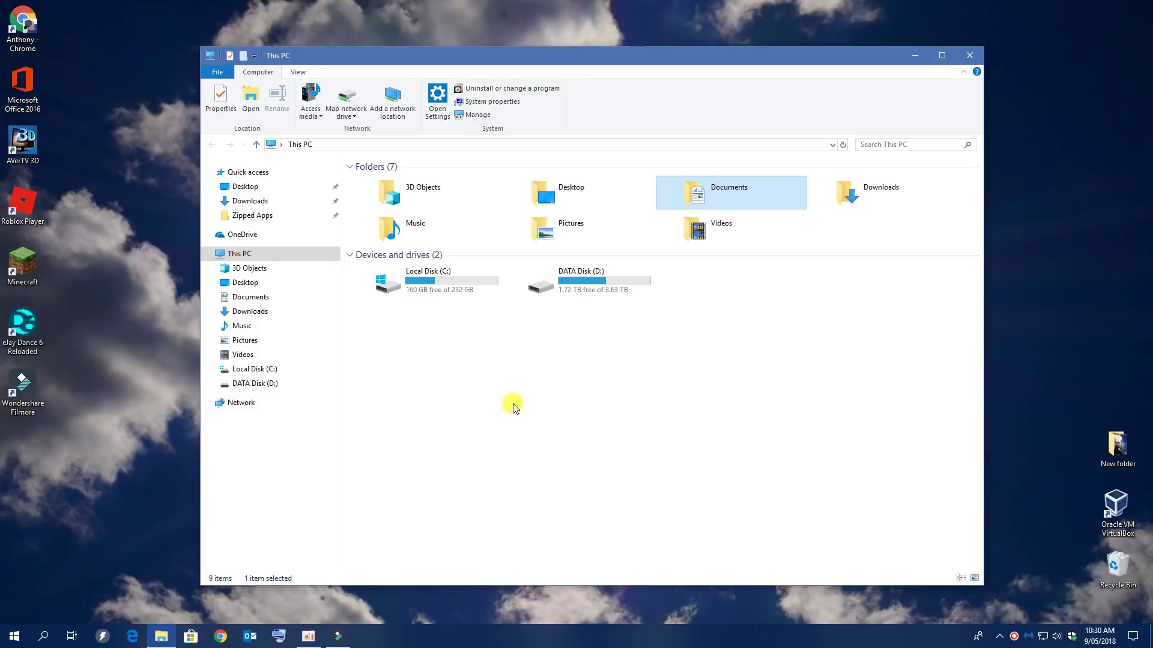
View this computer's shared folders through the network path \\localhost in File Explorer, and close the window.
{"action": "left_click_drag", "start_coordinate": [560, 48], "coordinate": [567, 36]}
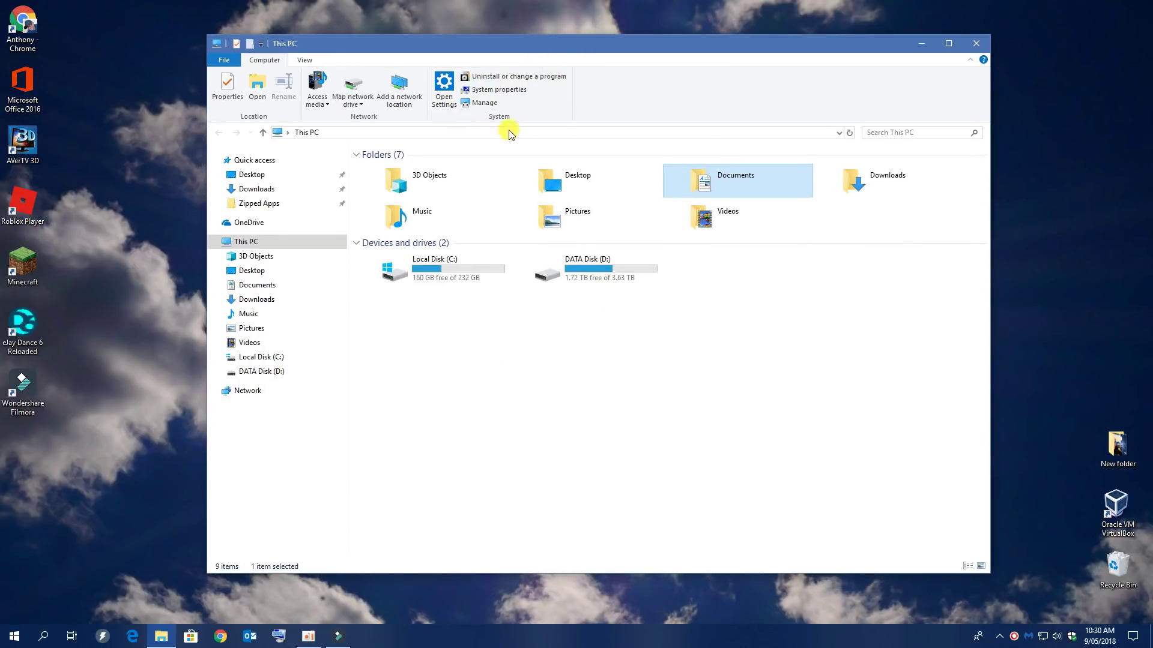
{"action": "left_click", "coordinate": [344, 132]}
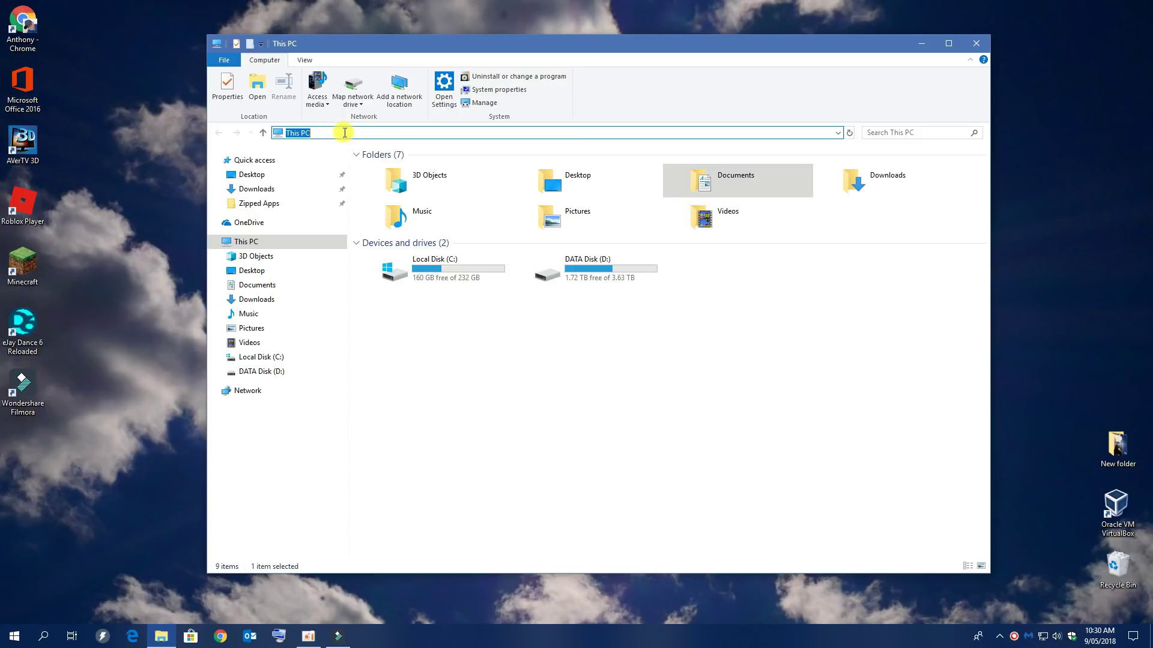
{"action": "type", "text": "\\\\"}
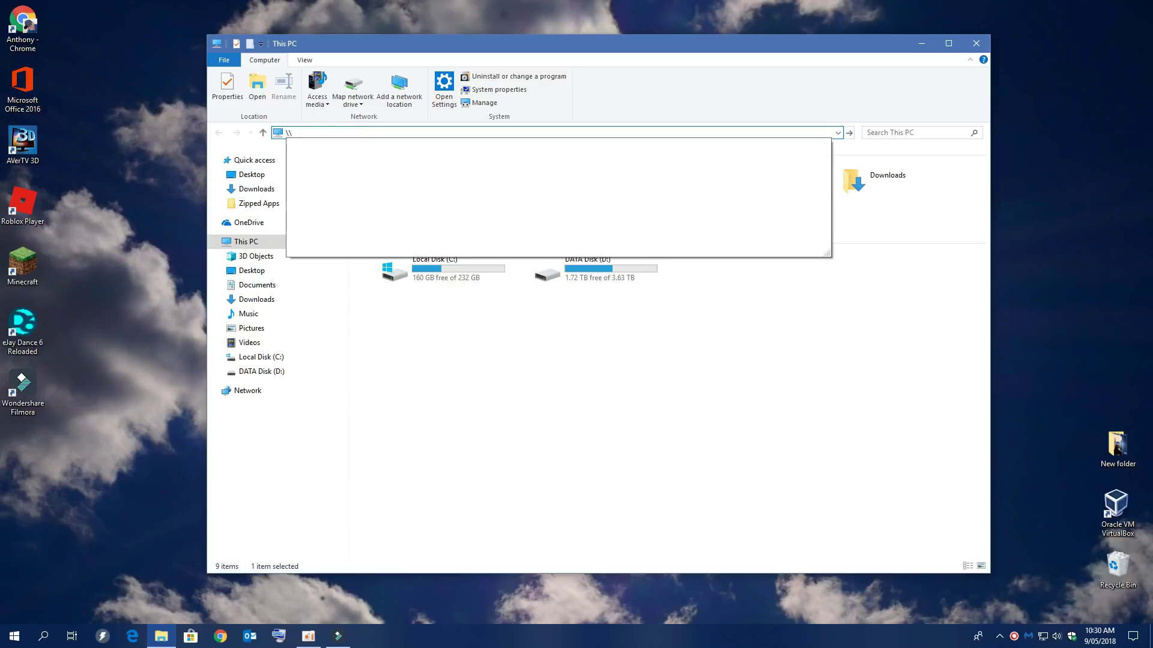
{"action": "type", "text": "local"}
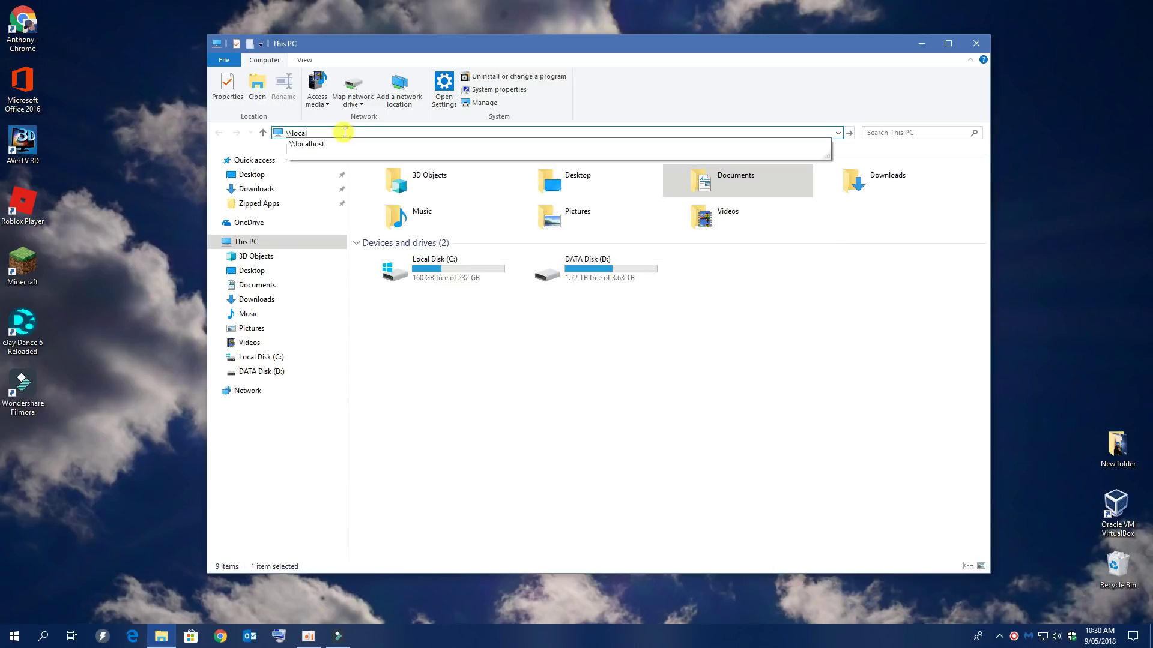
{"action": "type", "text": "host"}
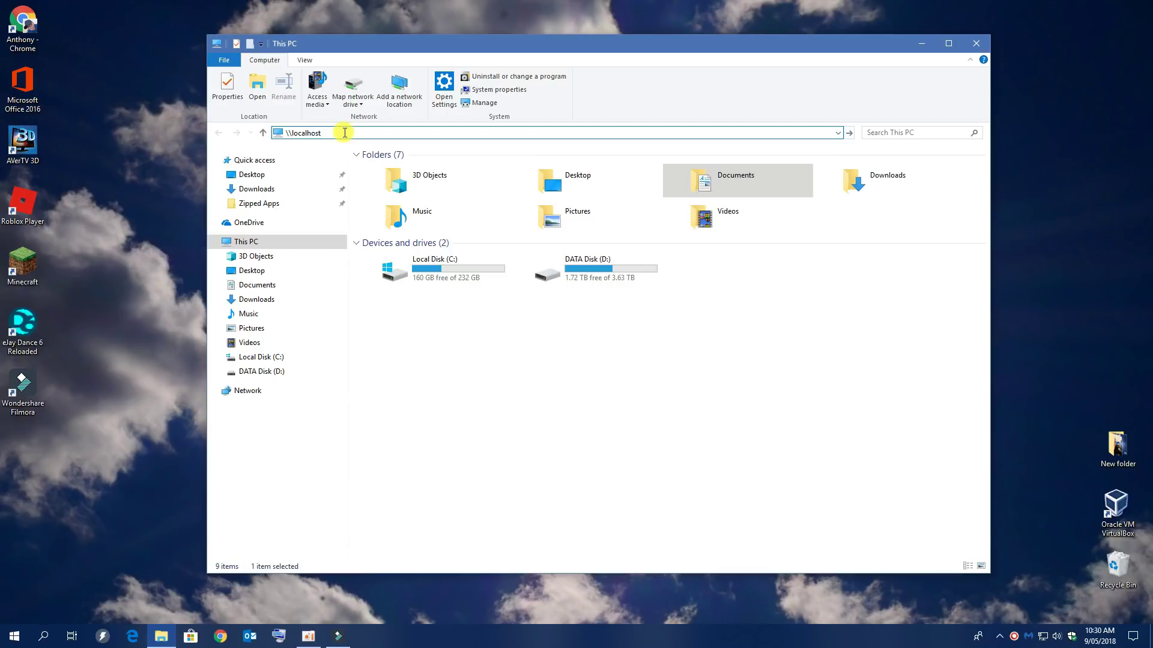
{"action": "key", "text": "Return"}
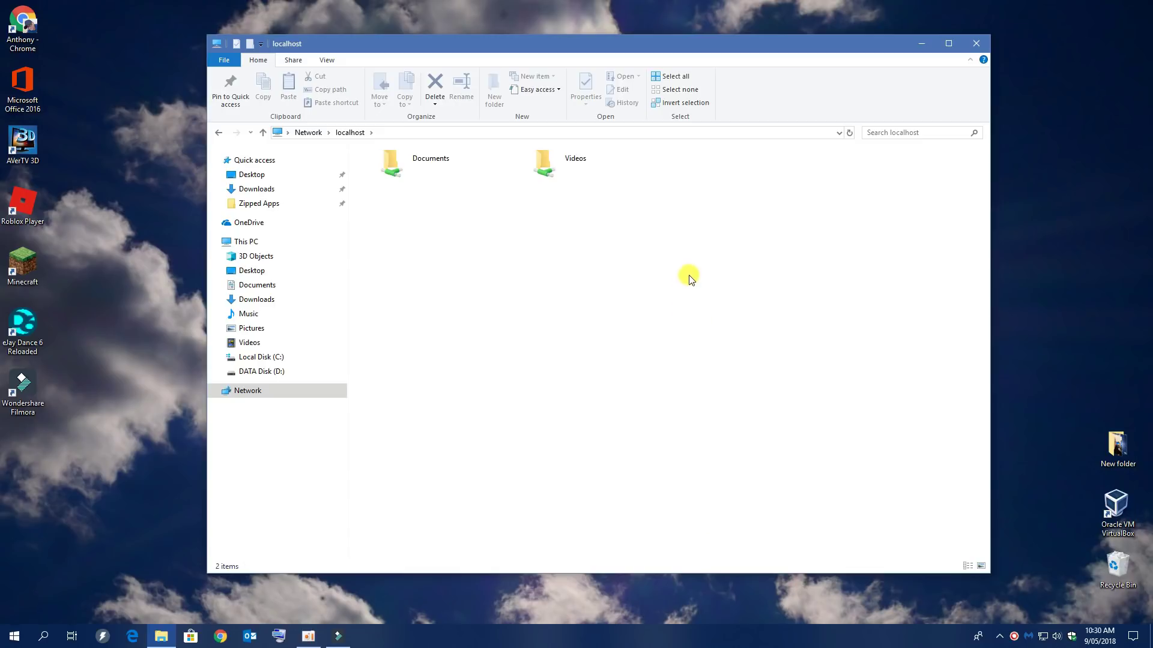
{"action": "left_click", "coordinate": [976, 43]}
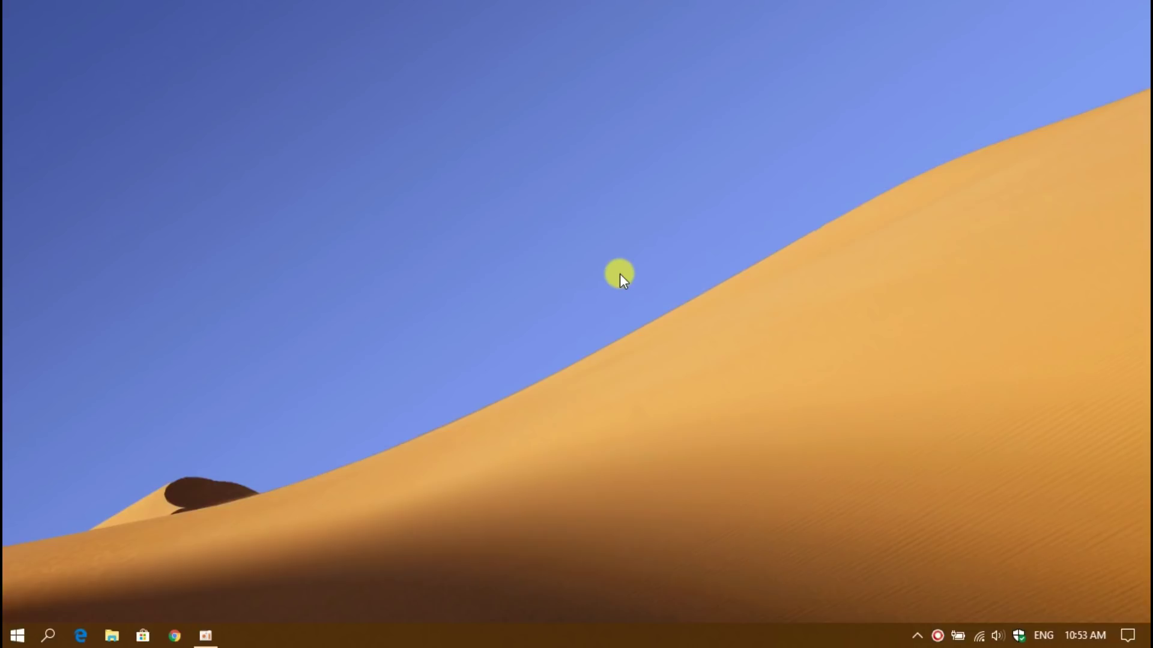
Check the network profile in the Wi-Fi connection properties under Network & Internet settings, and close Settings.
{"action": "left_click", "coordinate": [16, 634]}
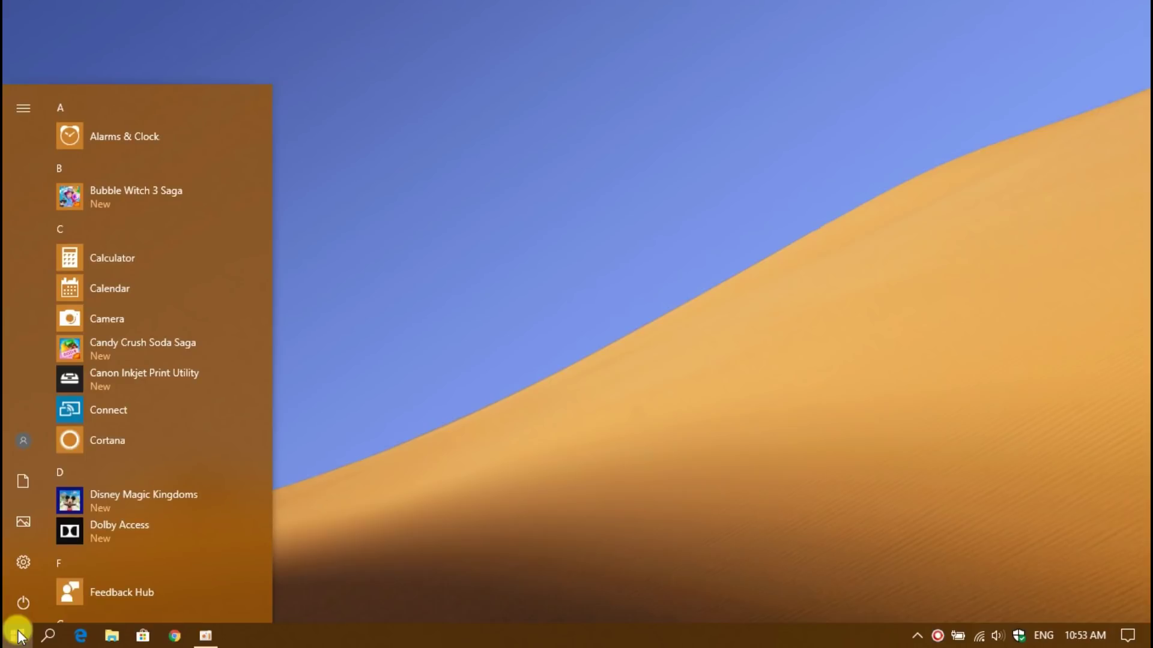
{"action": "left_click", "coordinate": [24, 565]}
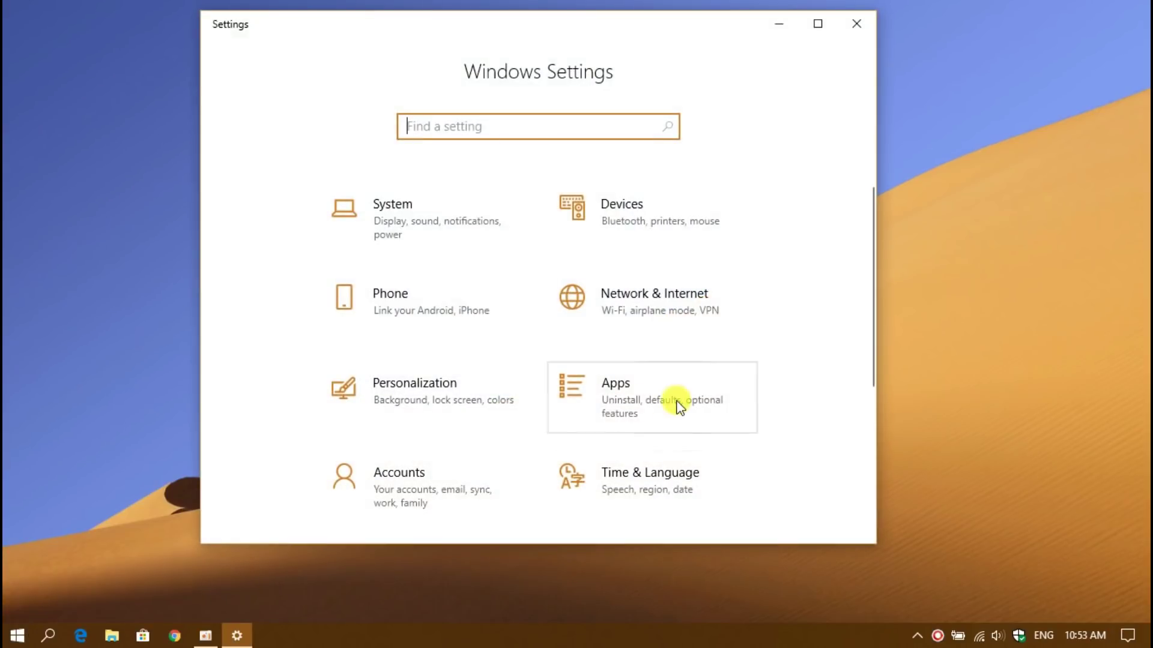
{"action": "left_click", "coordinate": [643, 300]}
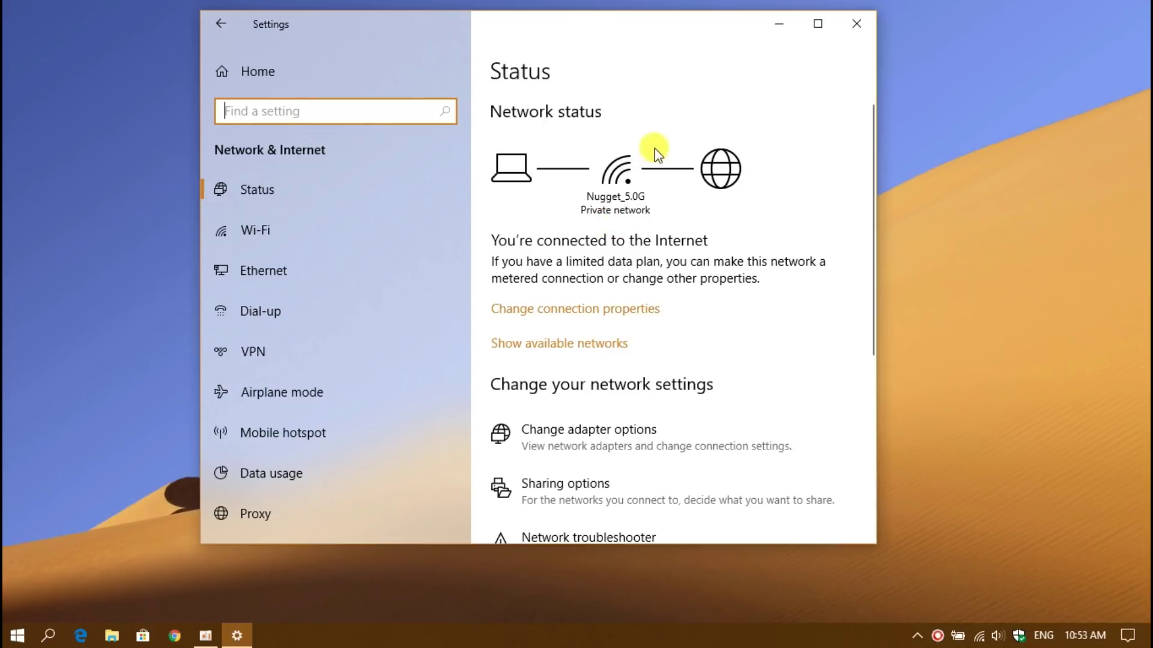
{"action": "left_click", "coordinate": [543, 309]}
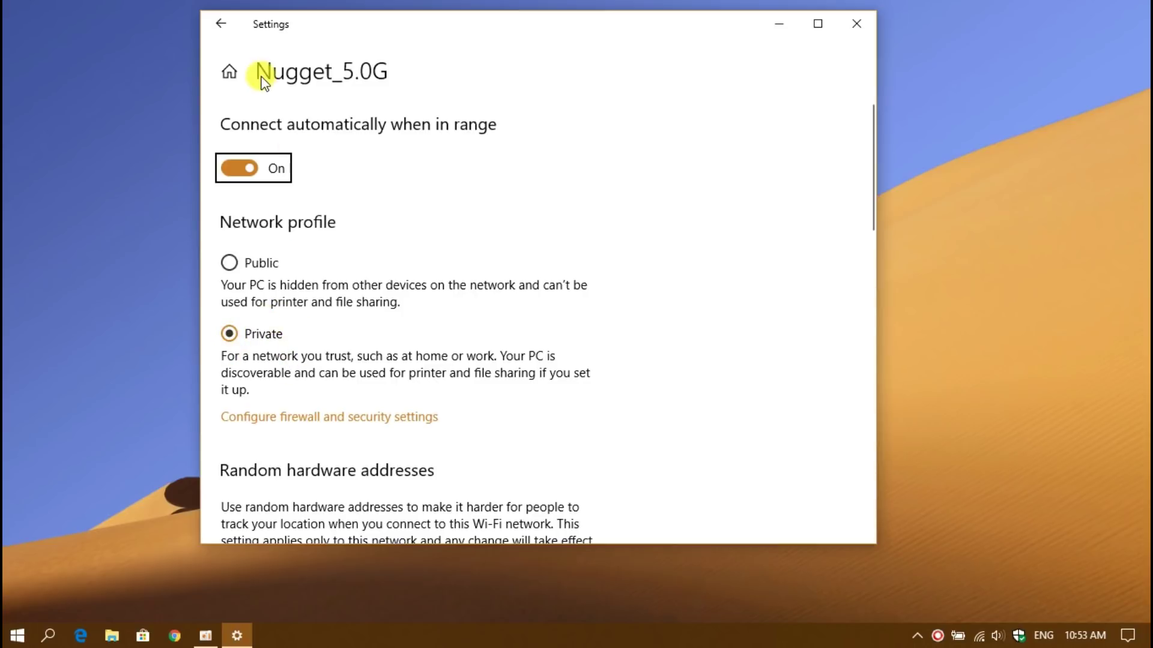
{"action": "left_click", "coordinate": [866, 18]}
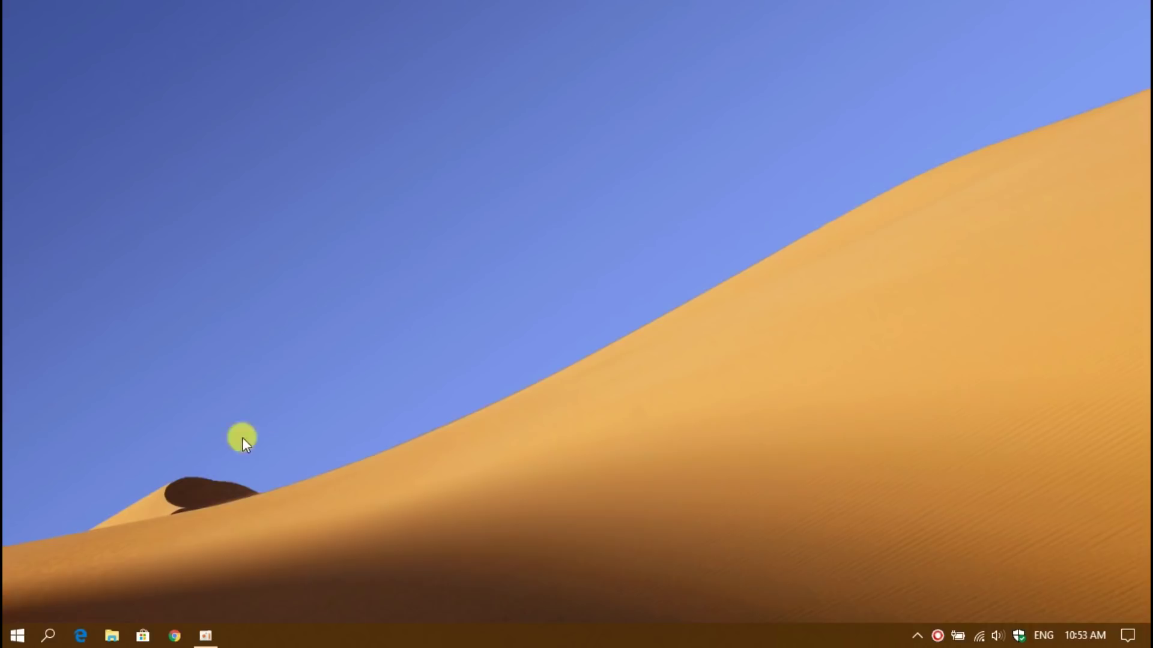
Browse the network in File Explorer and open the shares of computer DESKTOP-MLRTJNO.
{"action": "left_click", "coordinate": [111, 635]}
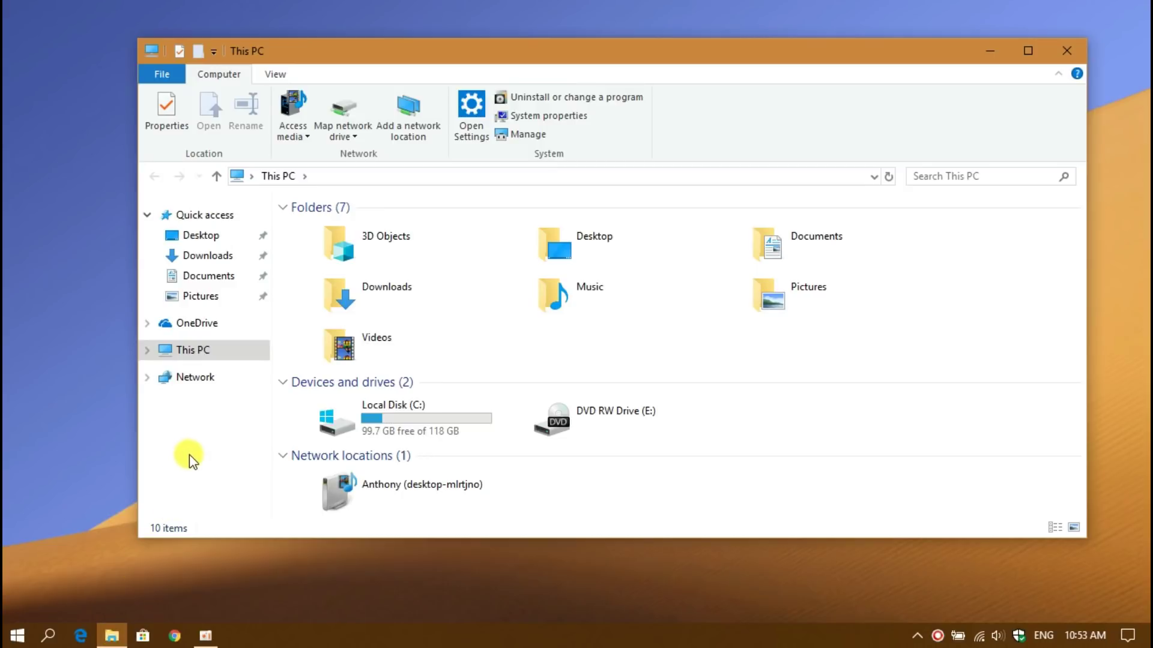
{"action": "left_click", "coordinate": [194, 379]}
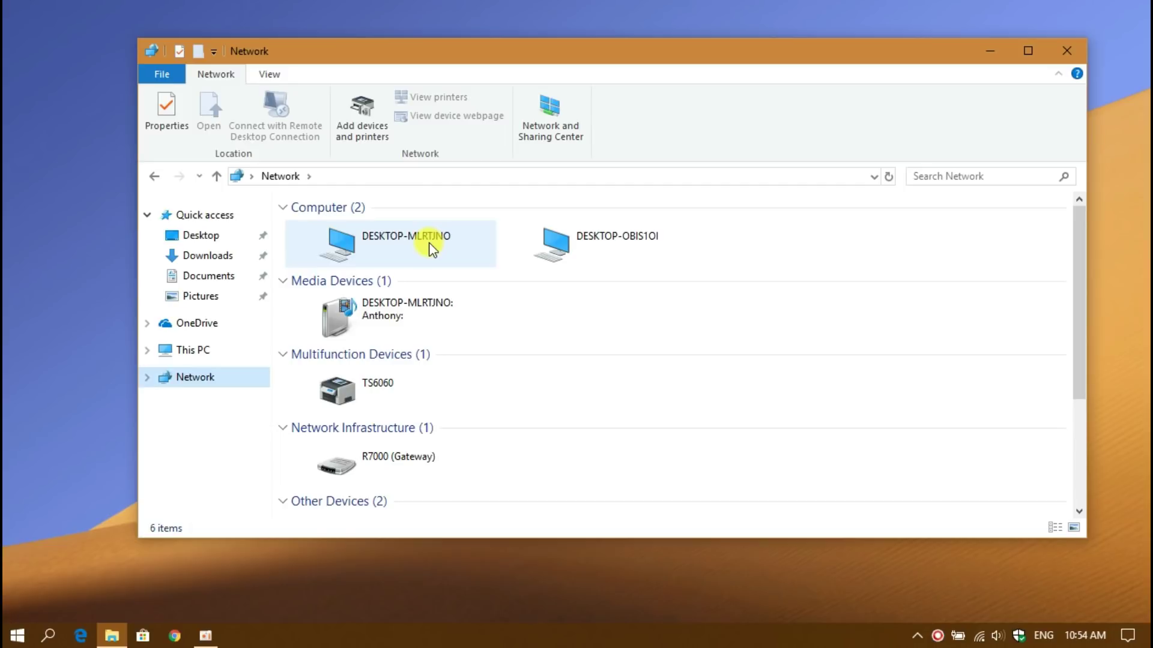
{"action": "double_click", "coordinate": [391, 243]}
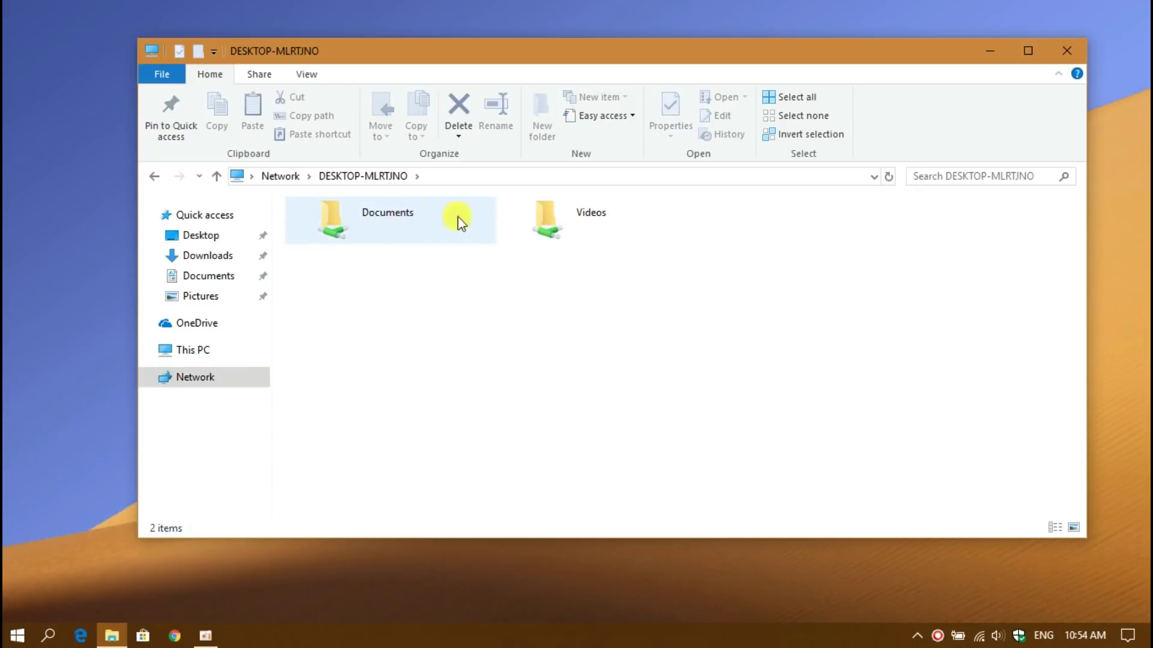
Open the Dashcam Moments folder inside the shared Videos folder and play the video 2018_0315_114225_002.
{"action": "double_click", "coordinate": [582, 222]}
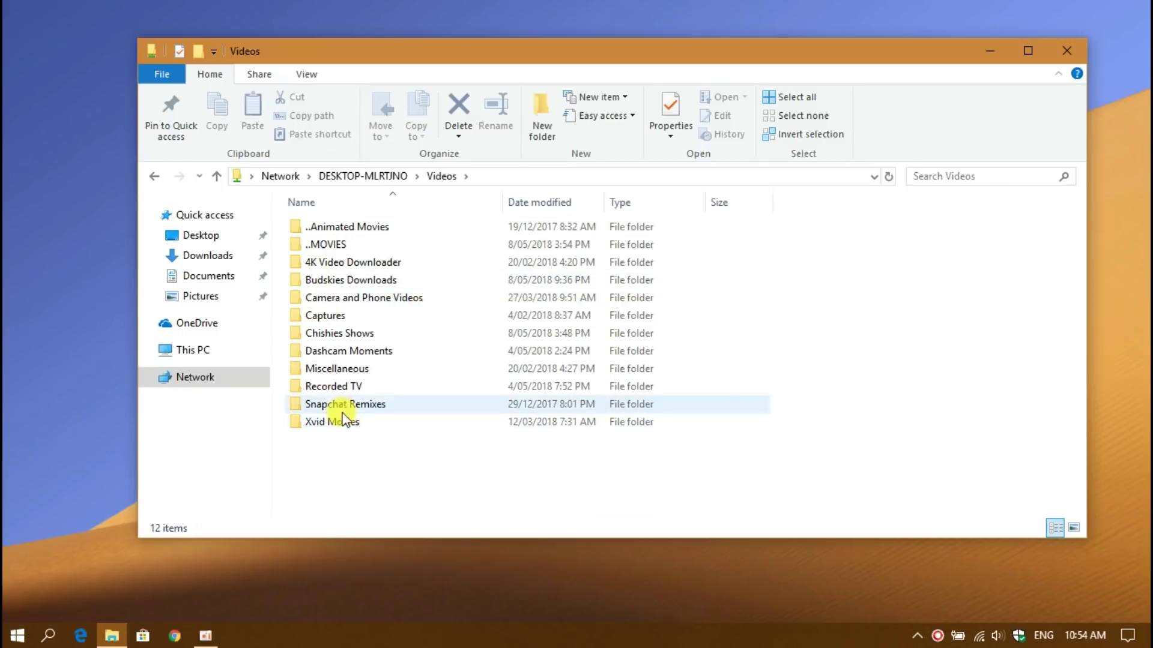
{"action": "double_click", "coordinate": [330, 350]}
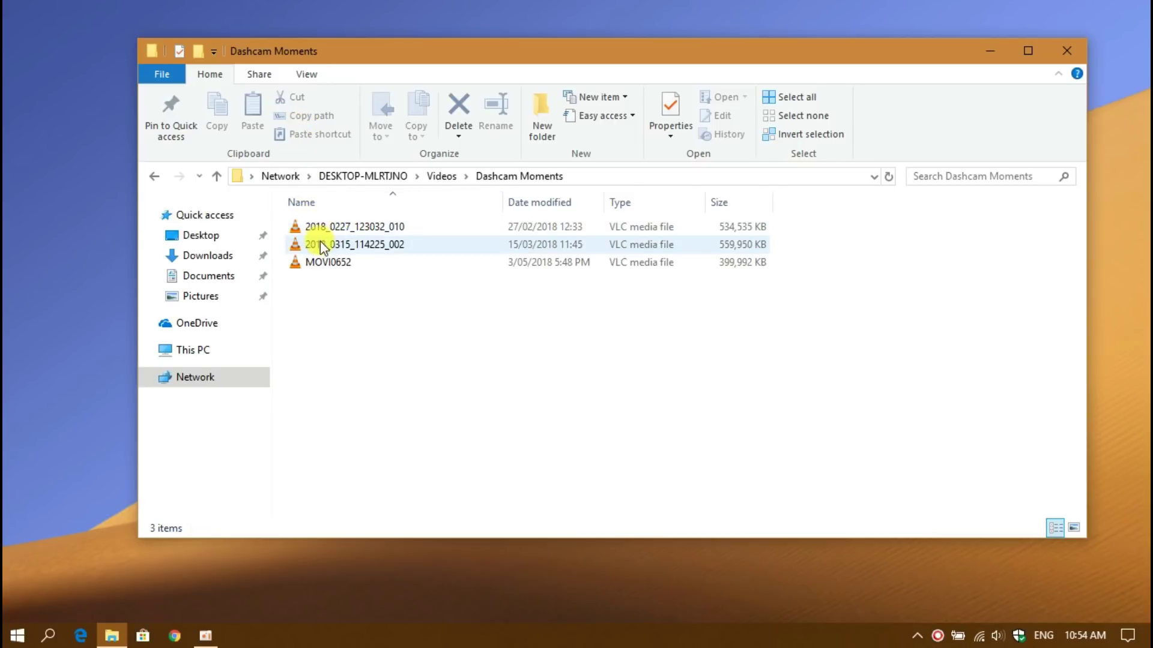
{"action": "left_click", "coordinate": [319, 243]}
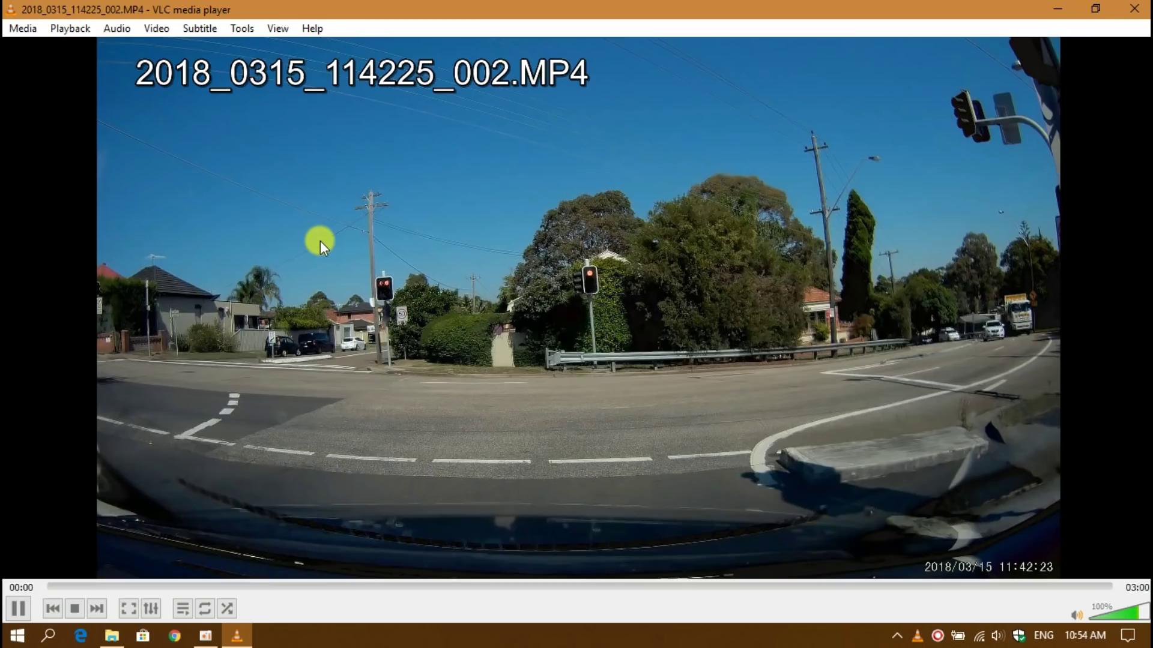